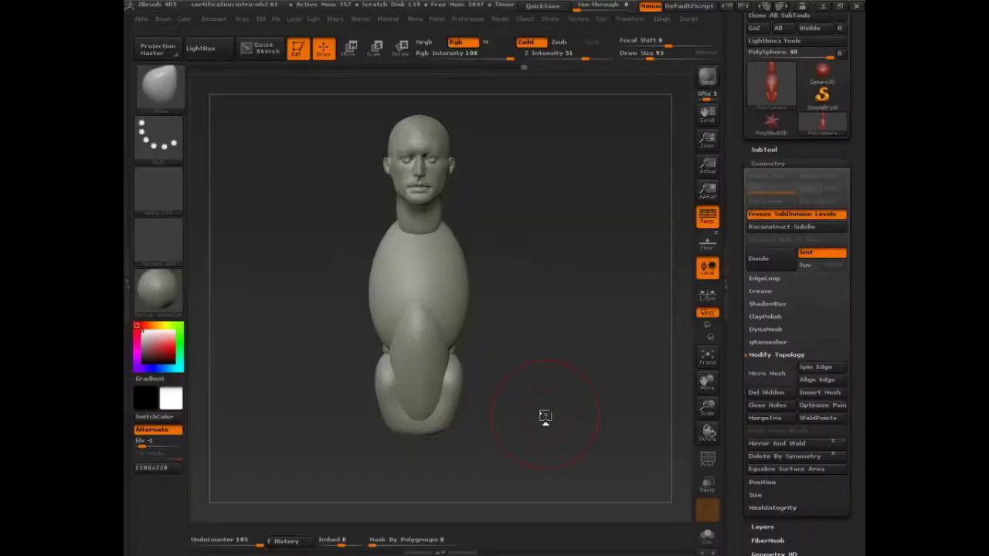
- Turn on the floor grid display behind the figure
mouse_move(545, 413)
mouse_down()
mouse_move(525, 402)
mouse_move(567, 437)
mouse_move(579, 406)
mouse_move(576, 455)
mouse_move(579, 441)
mouse_move(561, 430)
mouse_up()
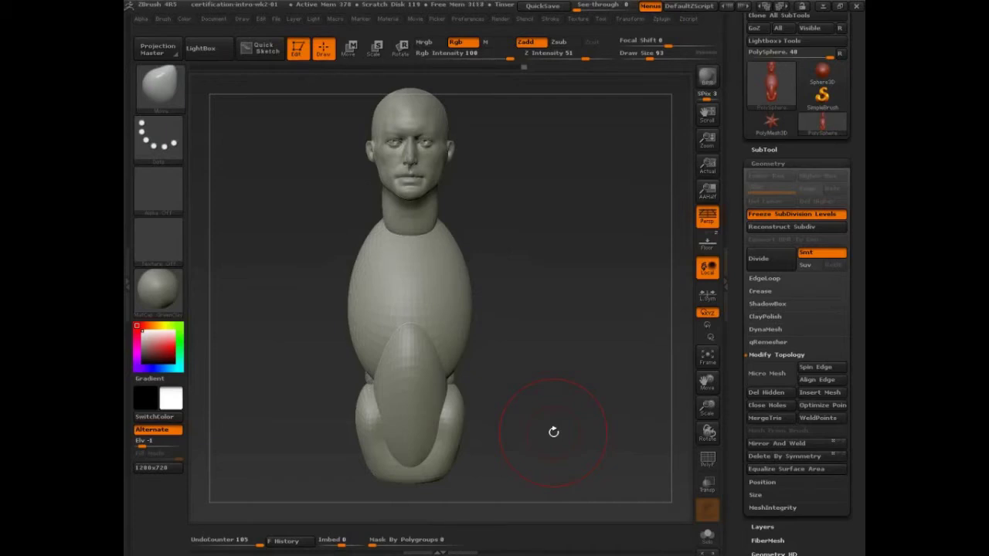
mouse_move(586, 405)
mouse_down()
mouse_move(581, 413)
mouse_move(601, 376)
mouse_up()
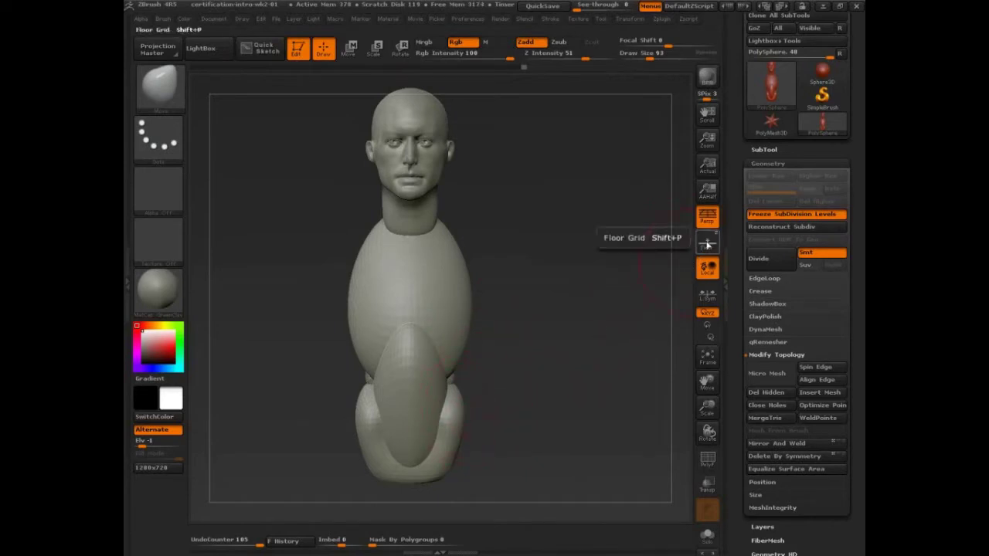
click(707, 242)
alt+drag(607, 318, 612, 356)
- Set the floor grid's Fill Mode to 0 and its elevation to 0
click(242, 19)
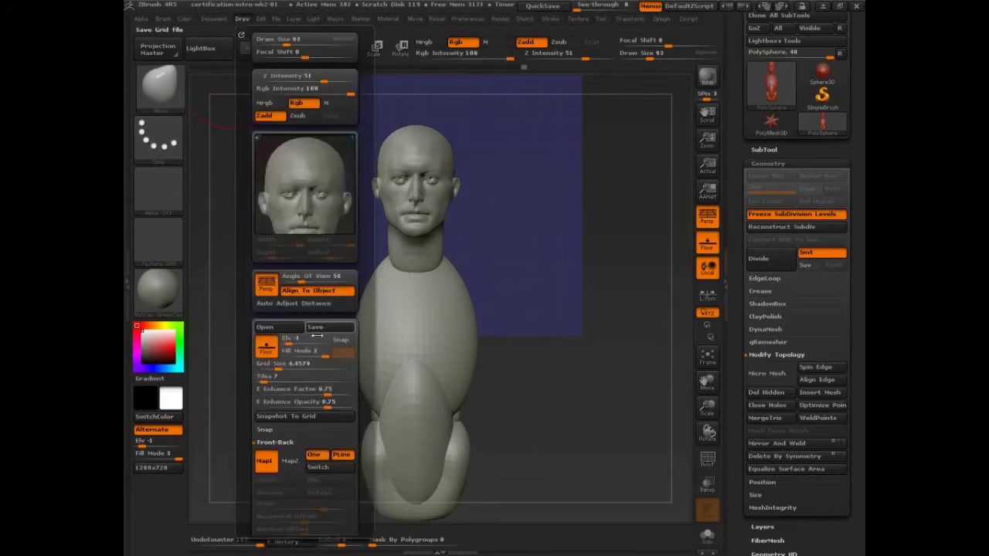
drag(309, 350, 279, 351)
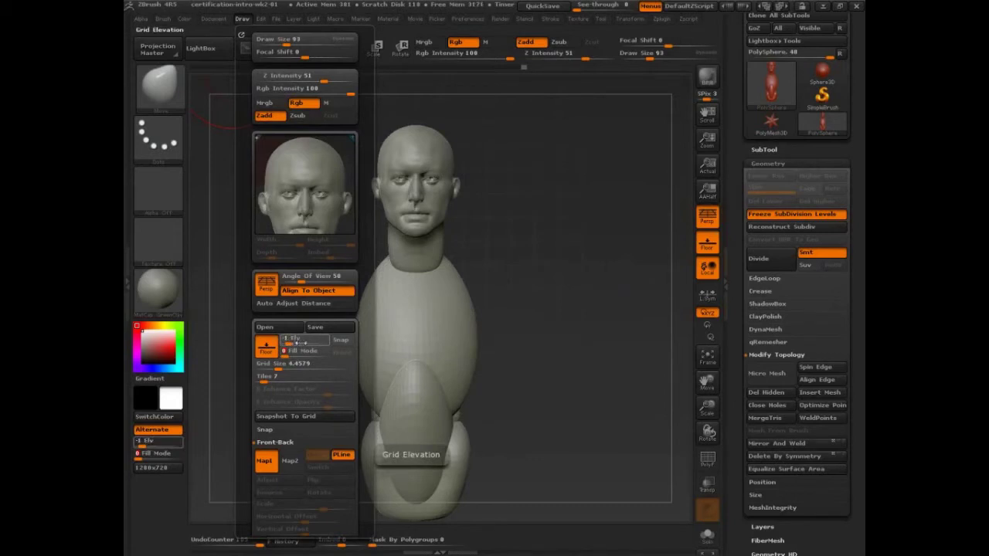
drag(301, 343, 307, 342)
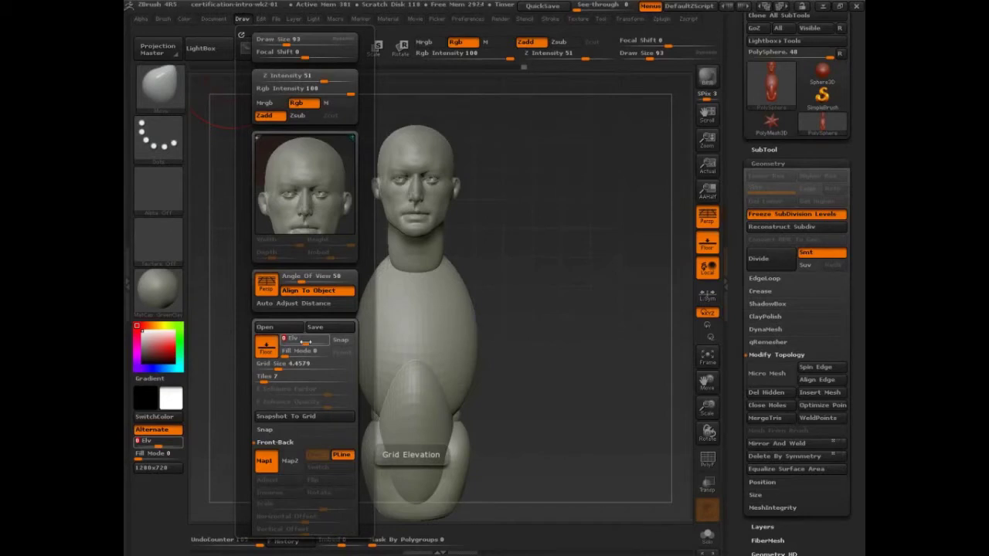
mouse_move(504, 346)
mouse_down()
mouse_move(570, 358)
mouse_move(558, 364)
mouse_up()
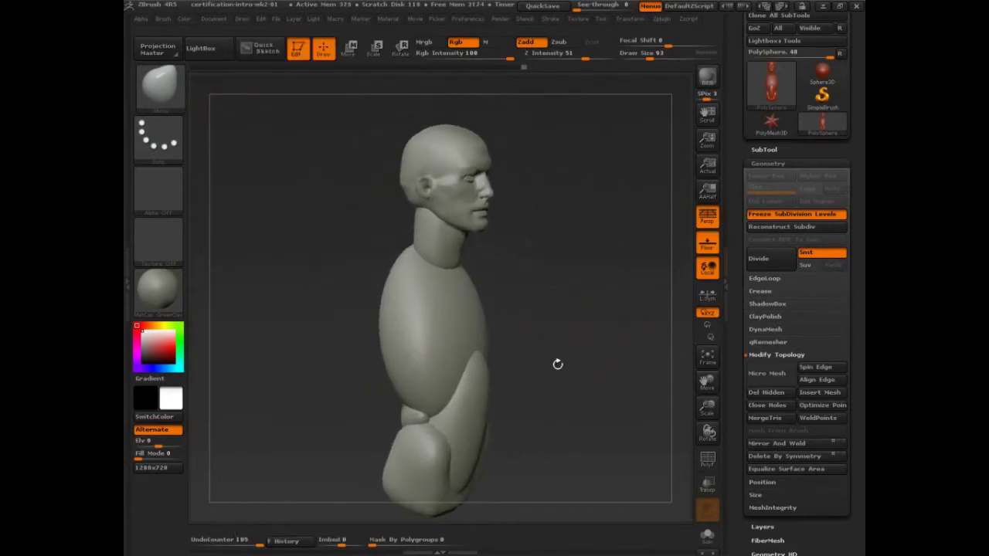
key(ctrl+shift+d)
mouse_move(308, 308)
mouse_down()
mouse_move(448, 290)
mouse_move(433, 285)
mouse_move(415, 346)
mouse_move(426, 312)
mouse_move(454, 278)
mouse_move(480, 283)
mouse_move(429, 307)
mouse_move(431, 394)
mouse_move(389, 365)
mouse_move(282, 376)
mouse_up()
drag(300, 342, 412, 319)
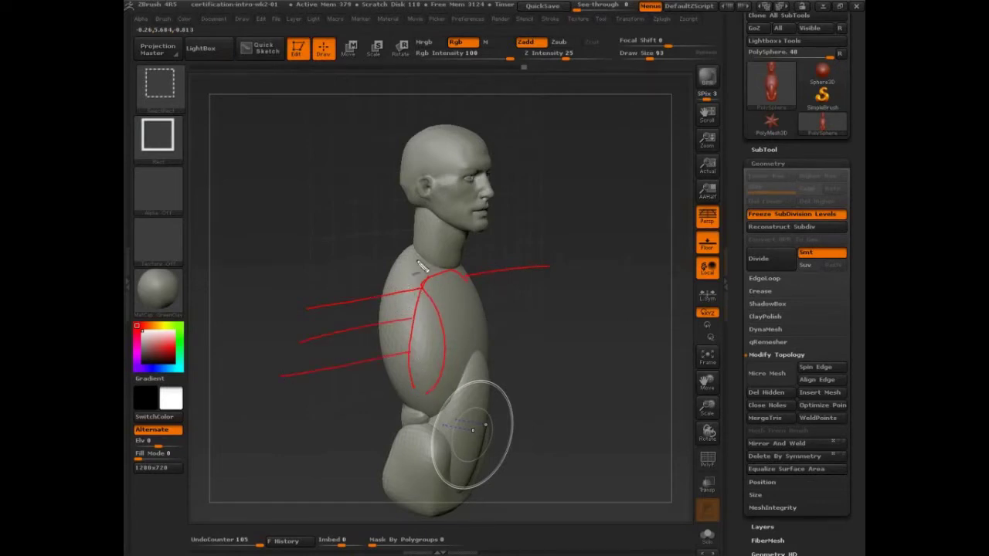
drag(415, 212, 412, 328)
drag(391, 146, 379, 400)
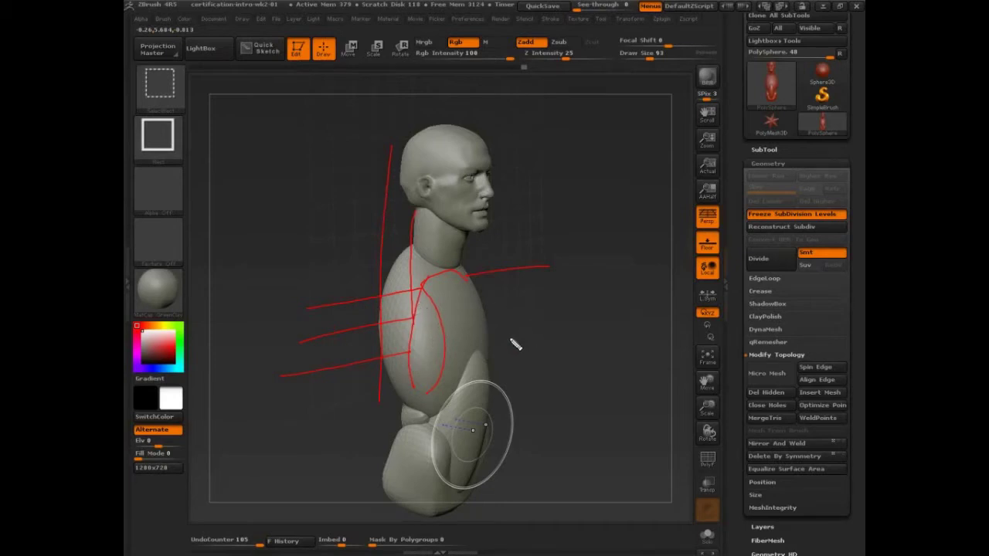
drag(426, 285, 415, 396)
drag(422, 324, 417, 403)
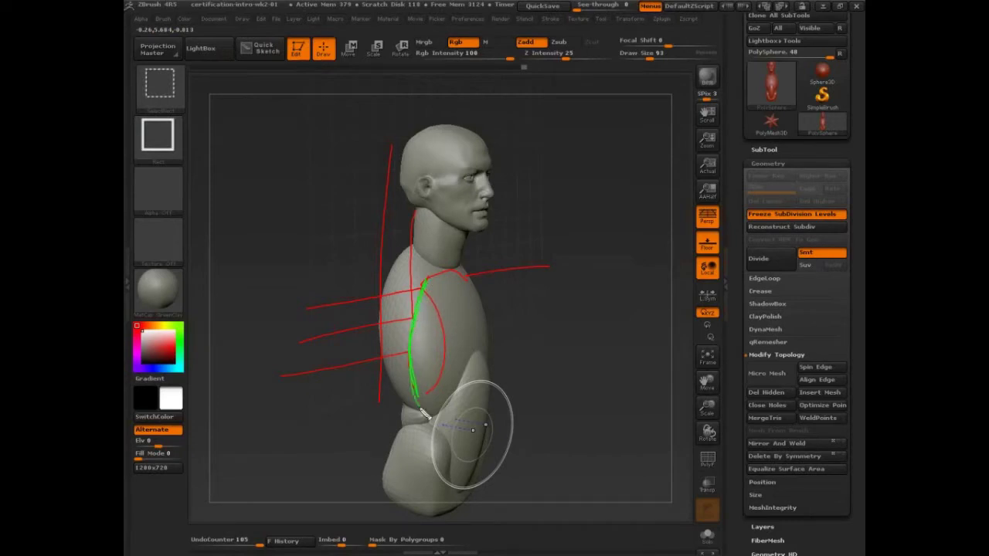
key(Escape)
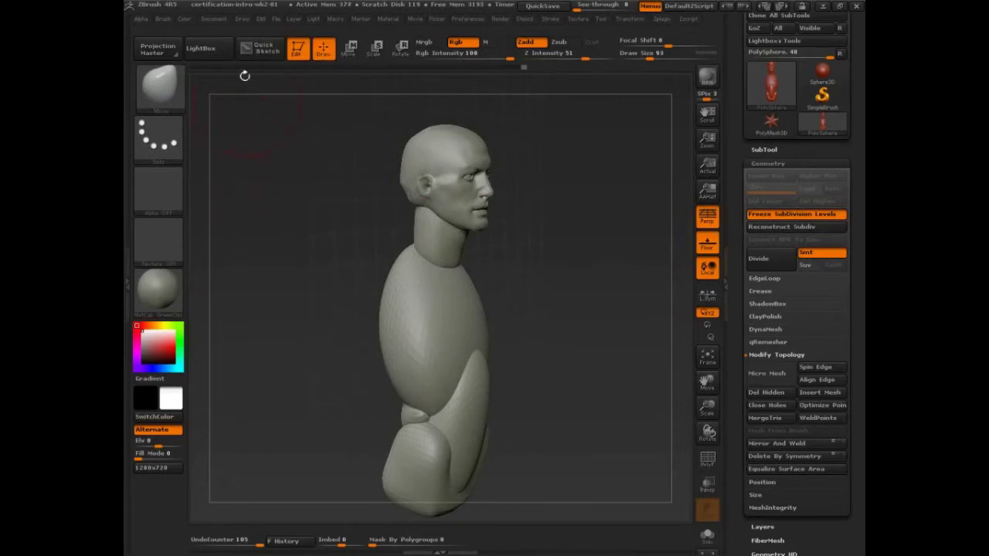
- Dock the Draw palette in the side tray so the grid settings stay accessible beside the model
click(242, 19)
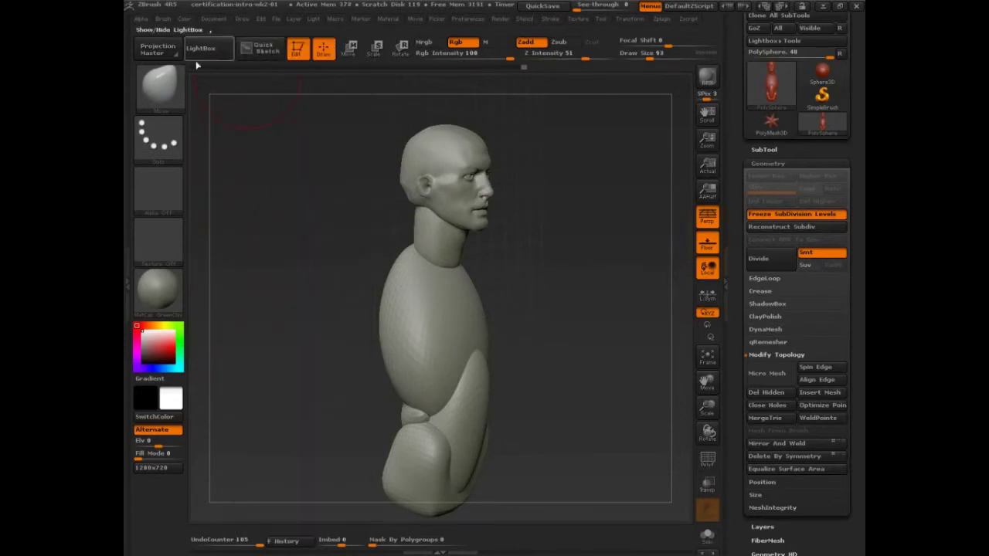
click(128, 285)
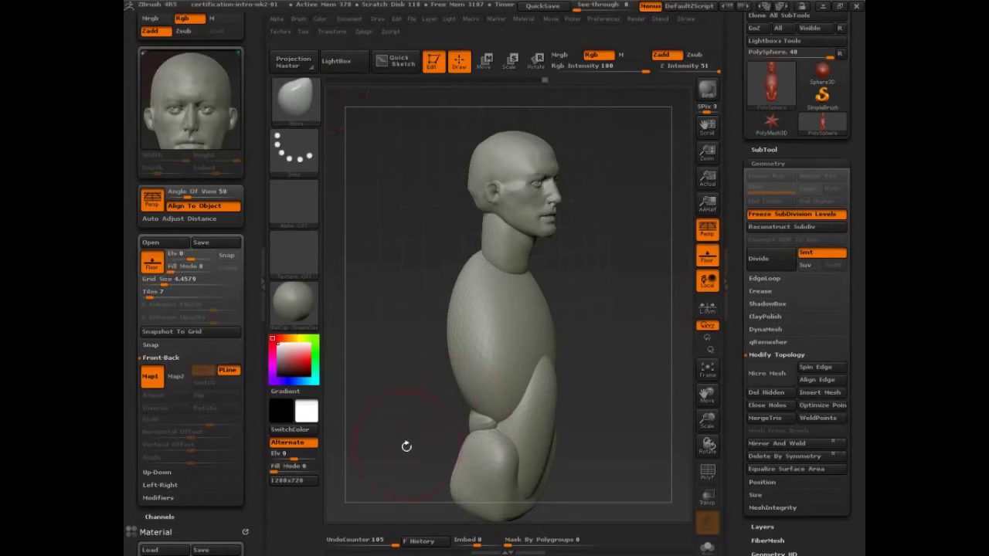
alt+drag(416, 436, 432, 441)
alt+drag(389, 375, 470, 447)
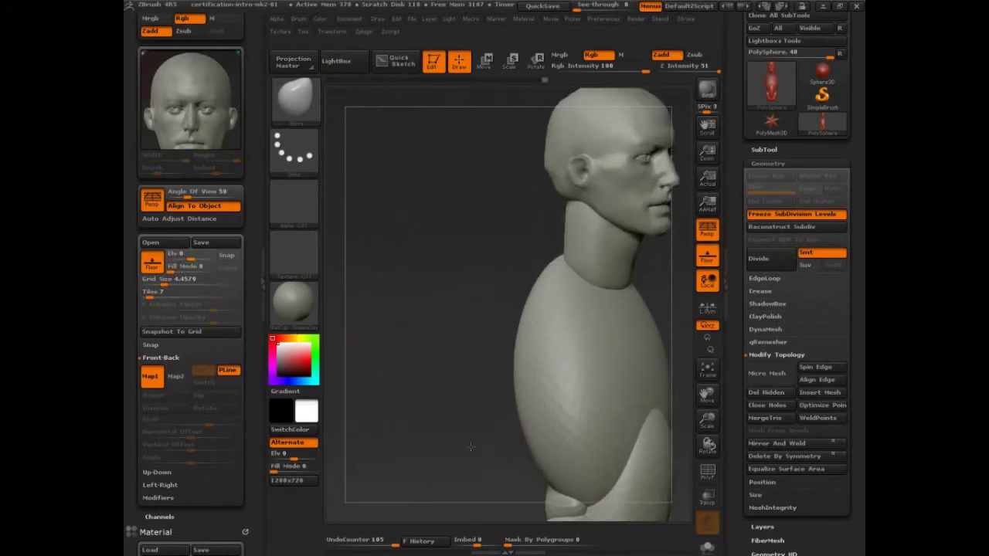
key(ctrl+shift)
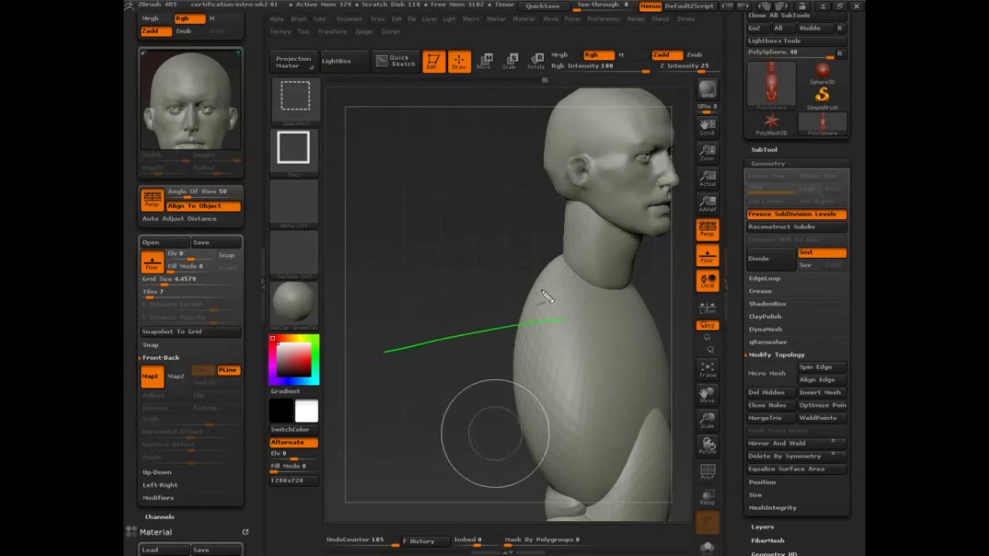
drag(570, 270, 403, 300)
drag(567, 233, 415, 246)
mouse_move(616, 316)
mouse_down()
mouse_move(403, 296)
mouse_move(422, 311)
mouse_up()
key(Escape)
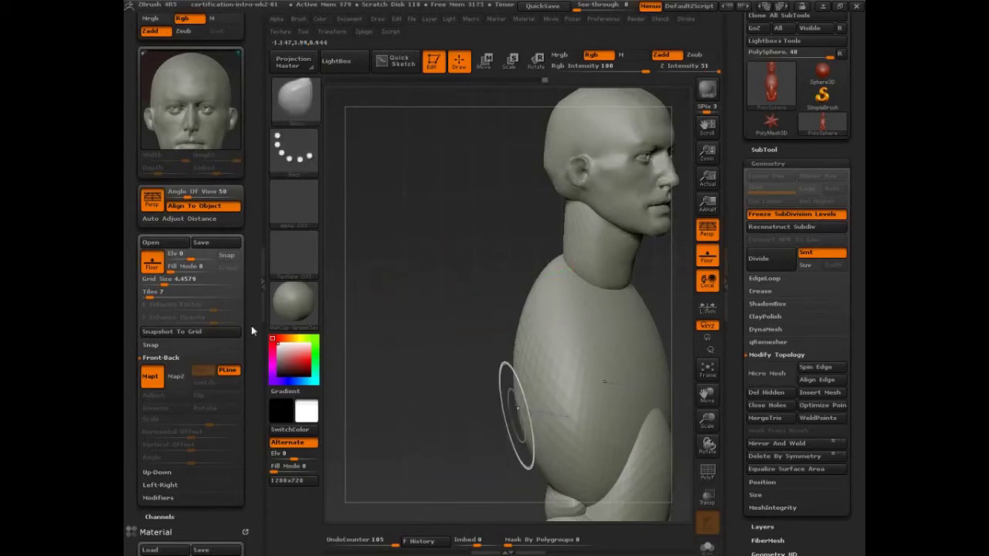
- Shift the floor grid's elevation to about -1.69
drag(186, 260, 171, 256)
key(ctrl+shift+d)
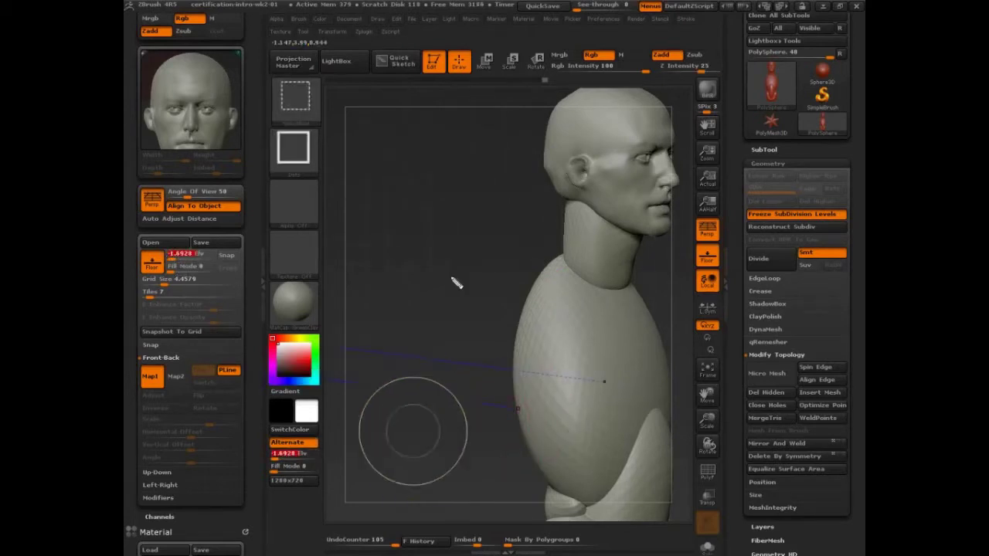
drag(453, 99, 454, 352)
drag(454, 275, 319, 382)
mouse_move(530, 275)
mouse_down()
mouse_move(370, 236)
mouse_move(417, 214)
mouse_up()
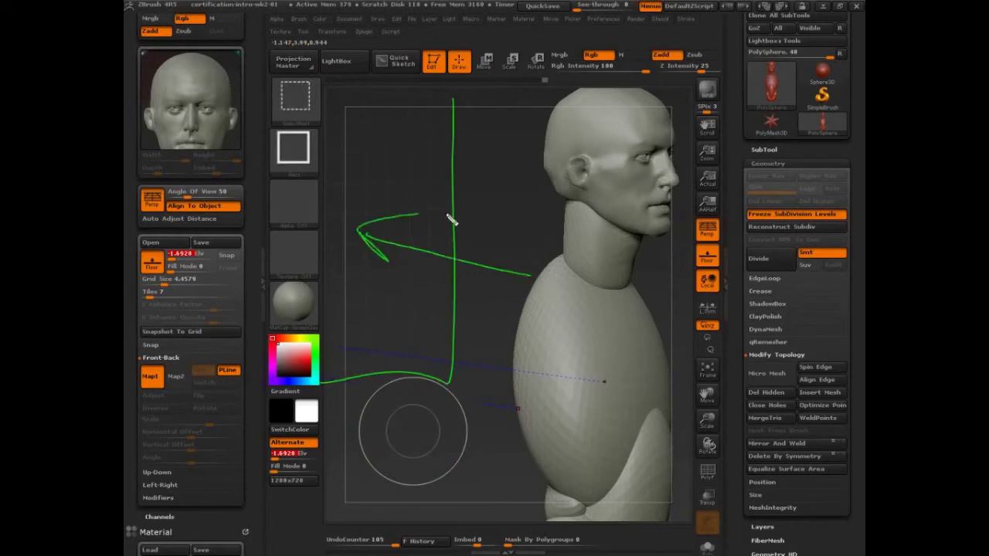
key(Escape)
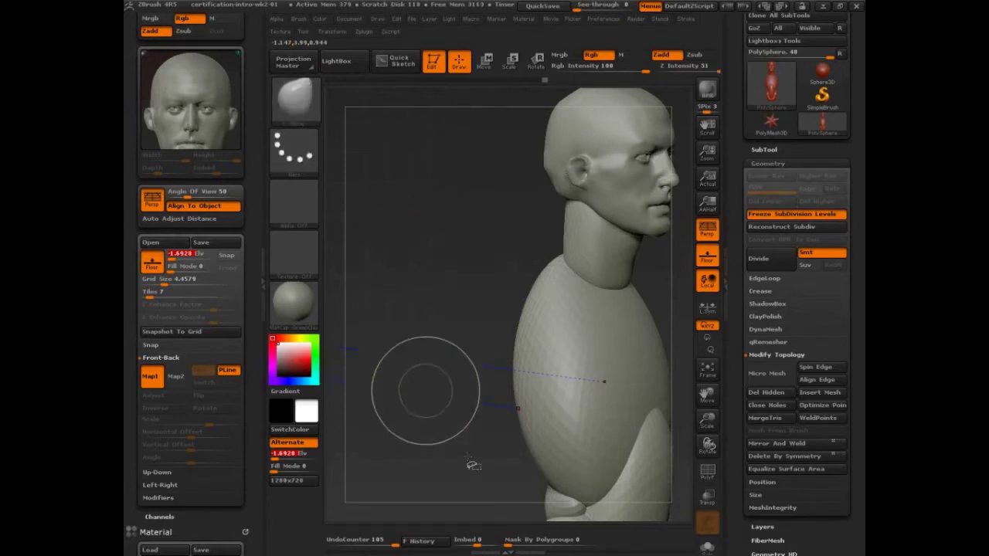
- Set the grid elevation to -1 and view the figure against the grid from the side
click(188, 256)
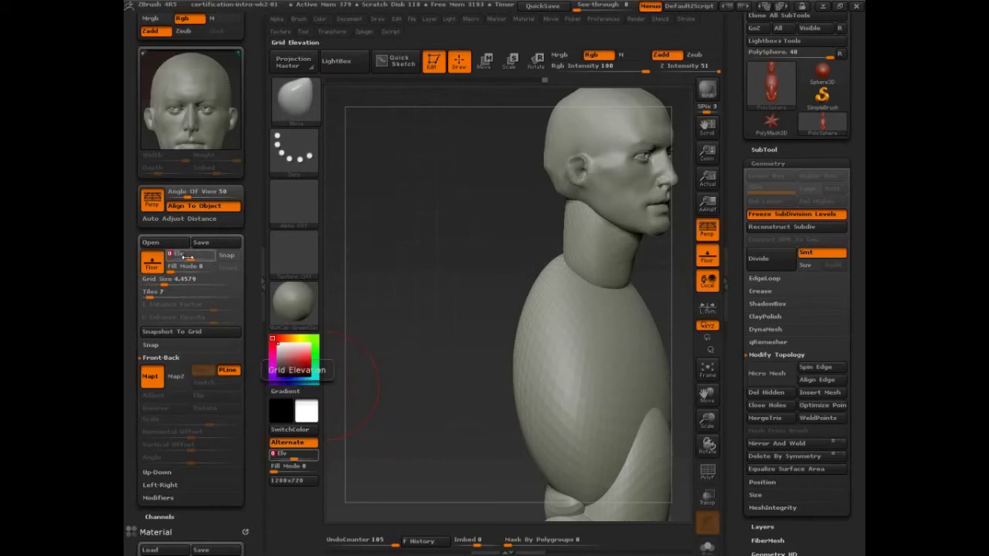
text(-1)
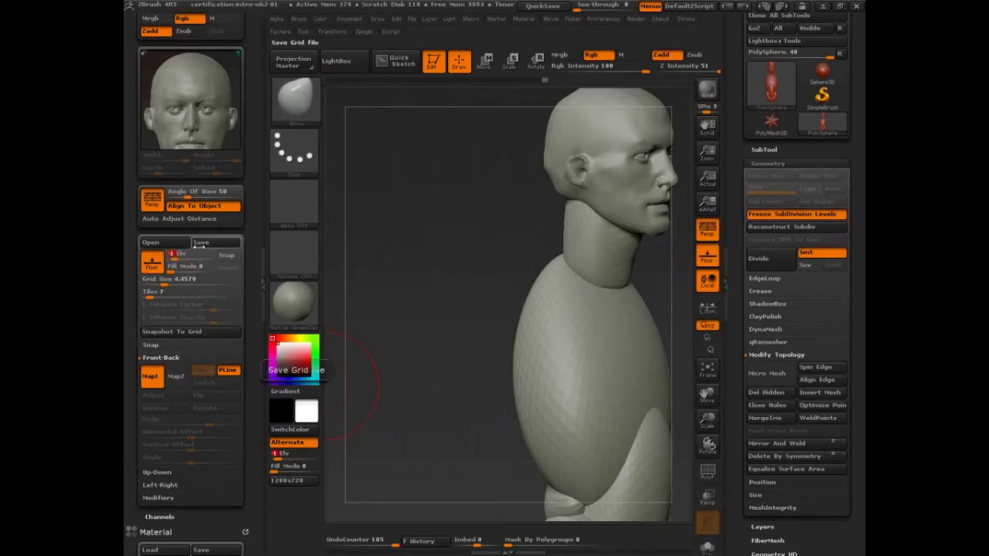
key(Return)
drag(440, 432, 444, 297)
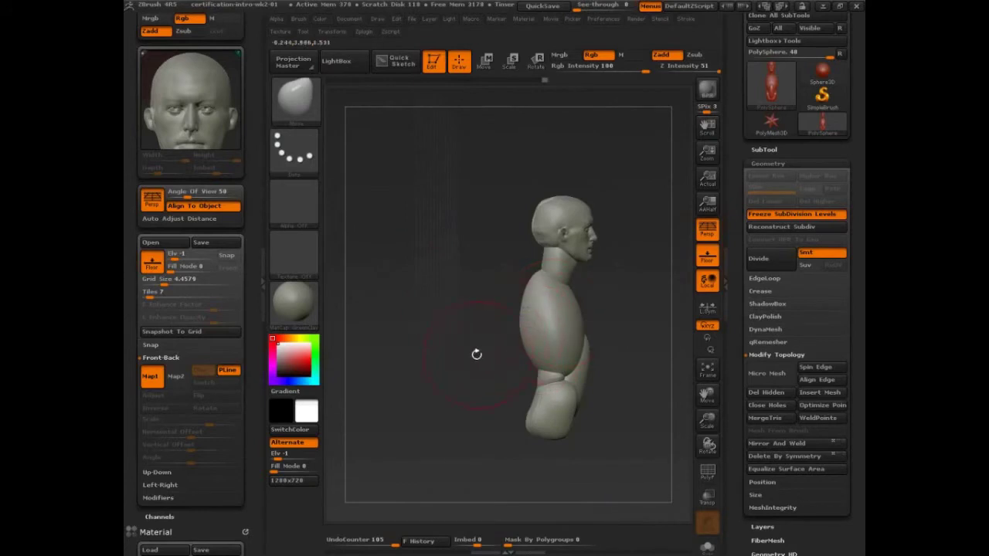
alt+drag(464, 365, 513, 393)
key(ctrl+shift+d)
mouse_move(508, 170)
mouse_down()
mouse_move(508, 300)
mouse_move(503, 121)
mouse_move(503, 495)
mouse_move(471, 301)
mouse_move(503, 307)
mouse_move(414, 272)
mouse_move(418, 293)
mouse_up()
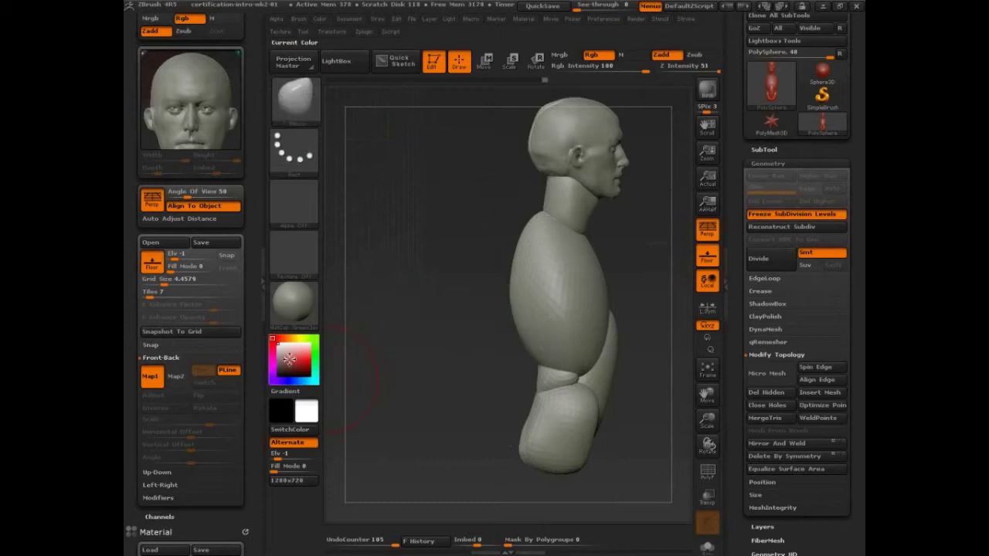
- Set the grid size to 4.5 and the grid elevation to 0
drag(178, 283, 171, 283)
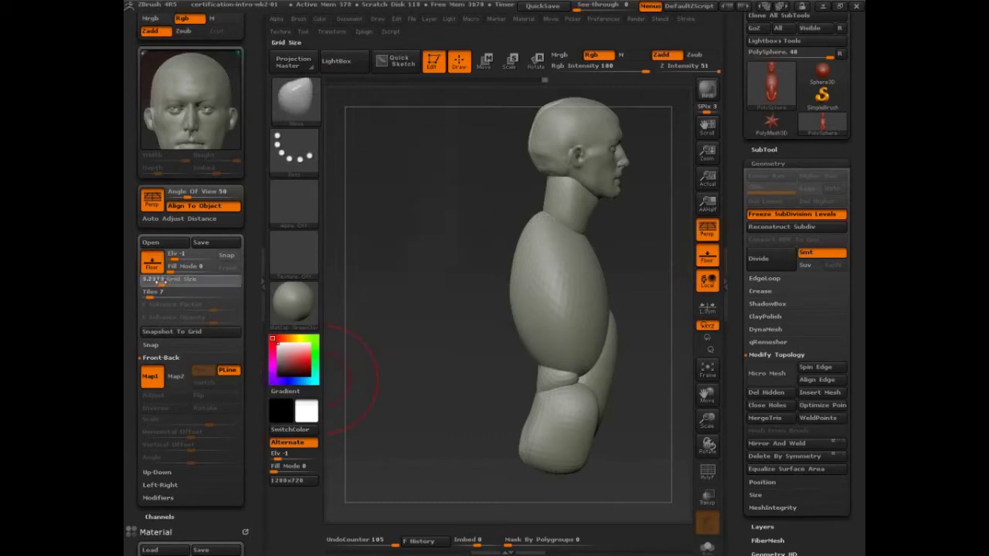
key(ctrl+z)
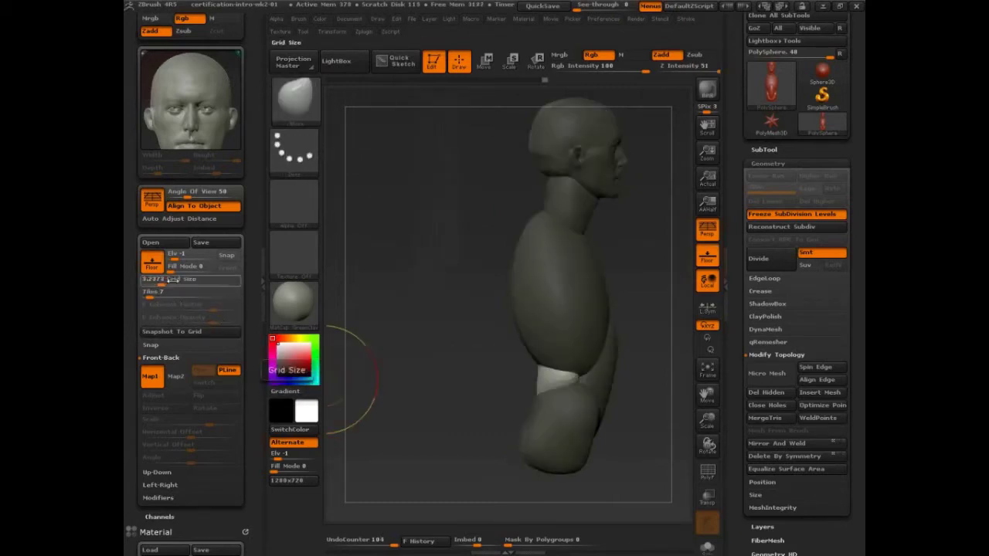
mouse_move(437, 312)
mouse_down()
mouse_move(417, 318)
mouse_move(452, 322)
mouse_up()
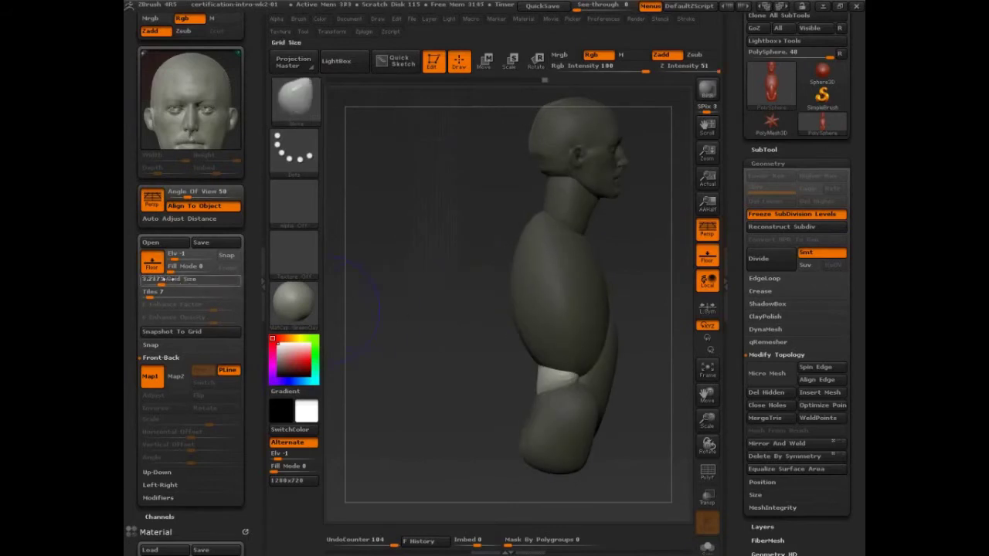
click(169, 280)
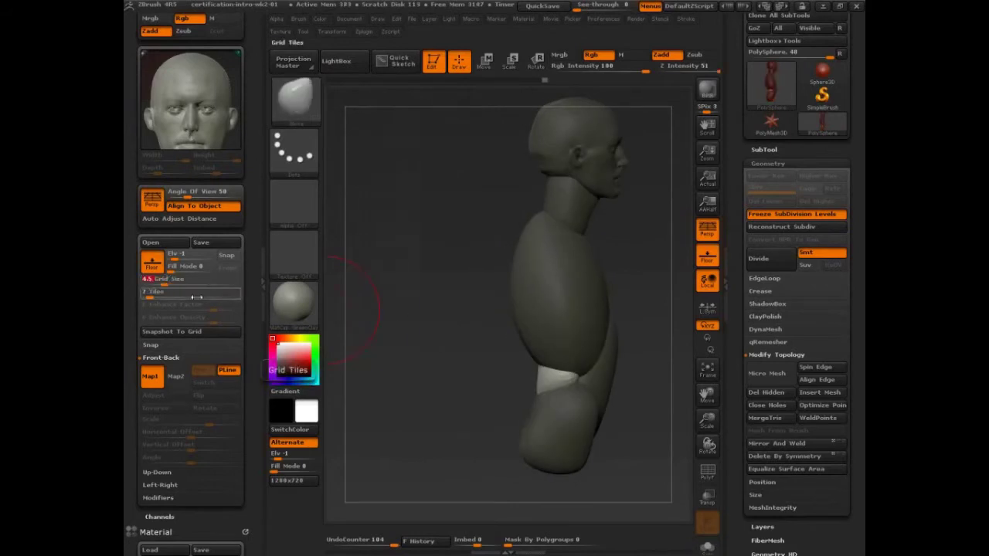
click(190, 256)
text(0)
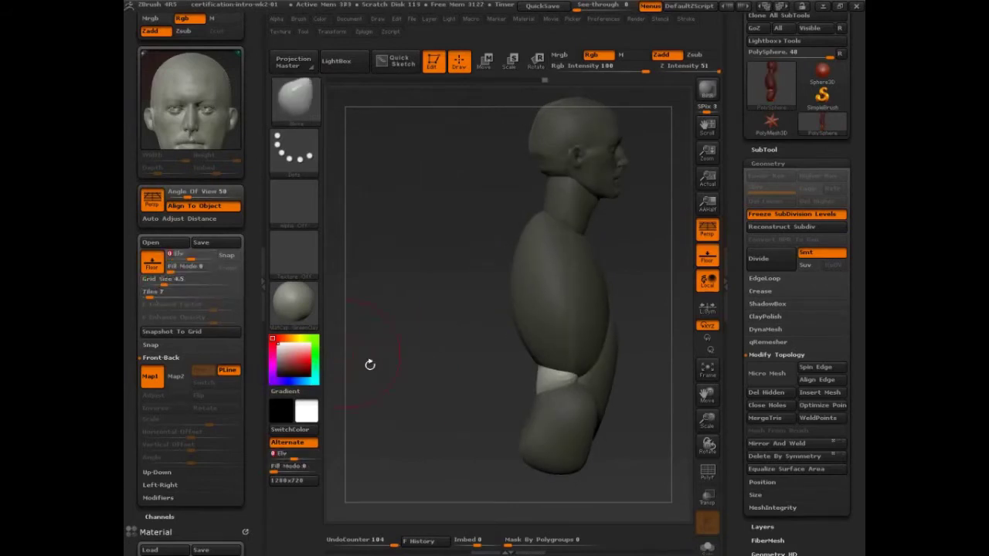
drag(370, 363, 409, 430)
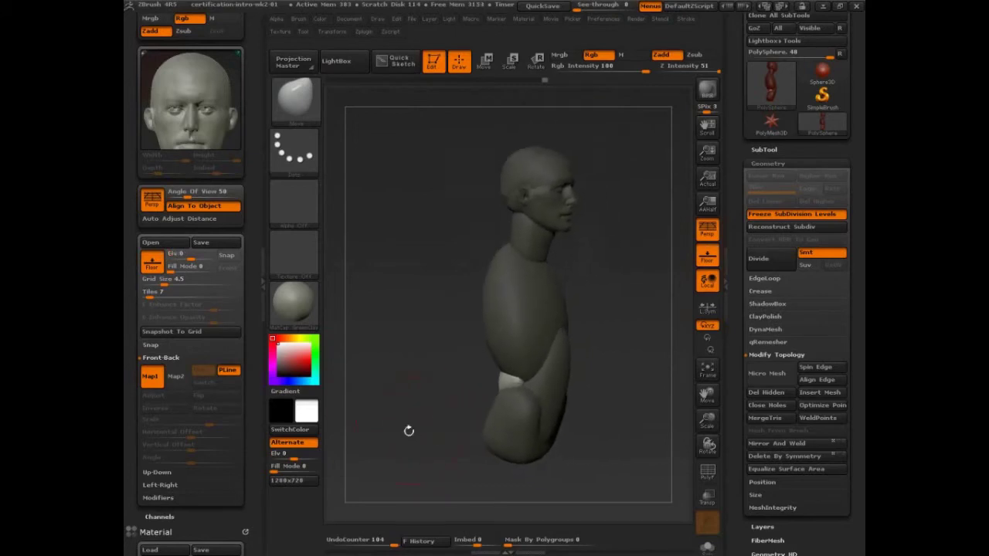
key(ctrl+shift+d)
drag(529, 107, 525, 410)
drag(420, 299, 664, 258)
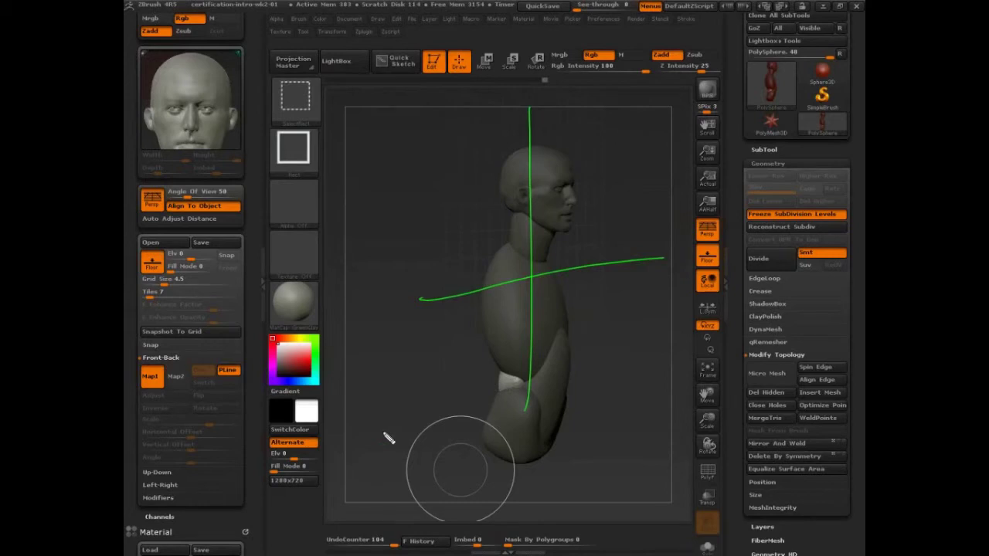
key(Escape)
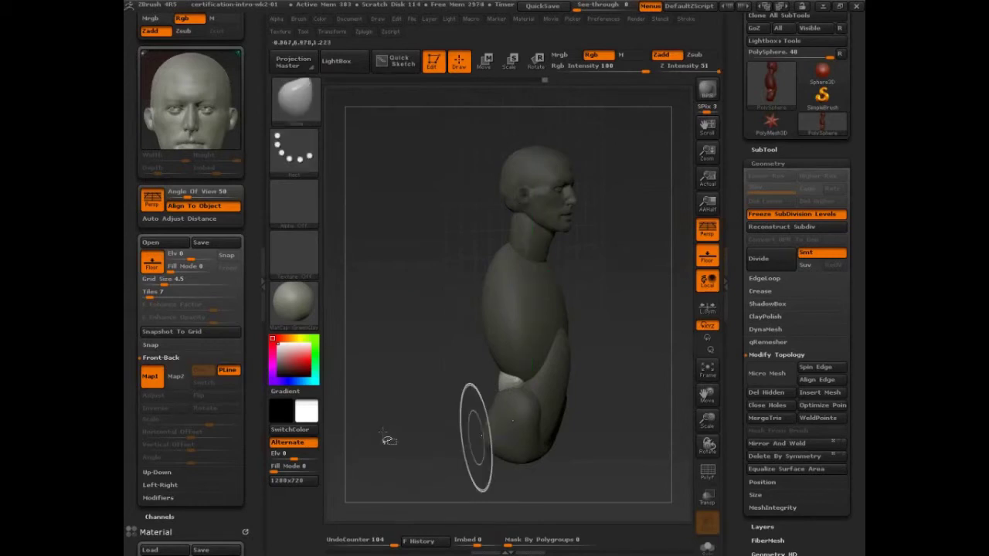
alt+drag(606, 255, 589, 300)
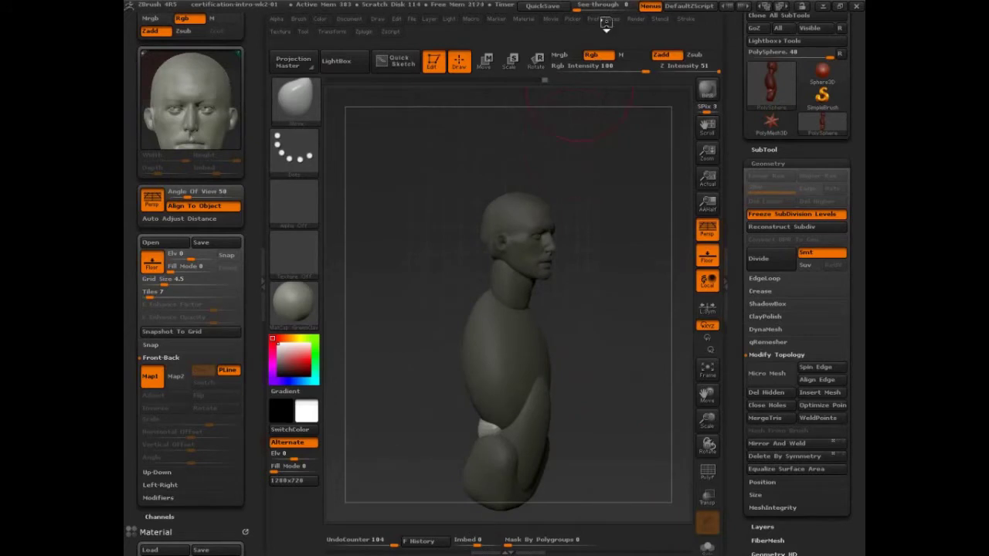
click(603, 19)
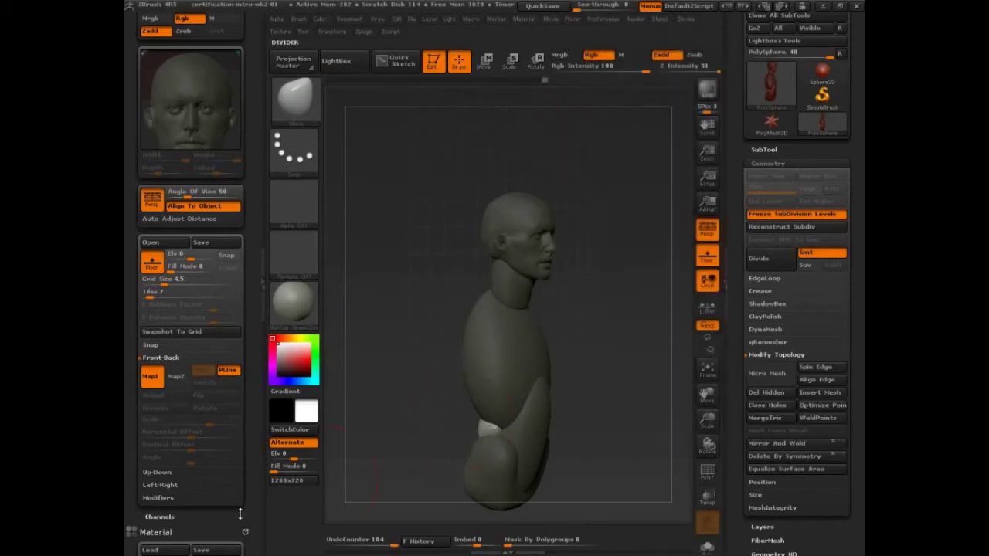
- Raise the grid's Frame Opacity to 1 in its modifier settings
click(172, 499)
drag(135, 422, 158, 300)
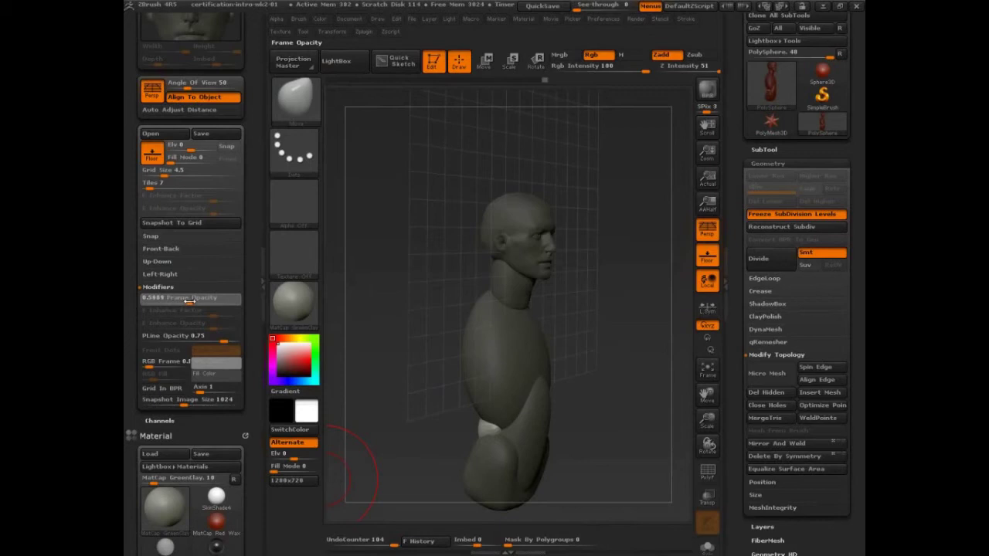
drag(189, 301, 223, 300)
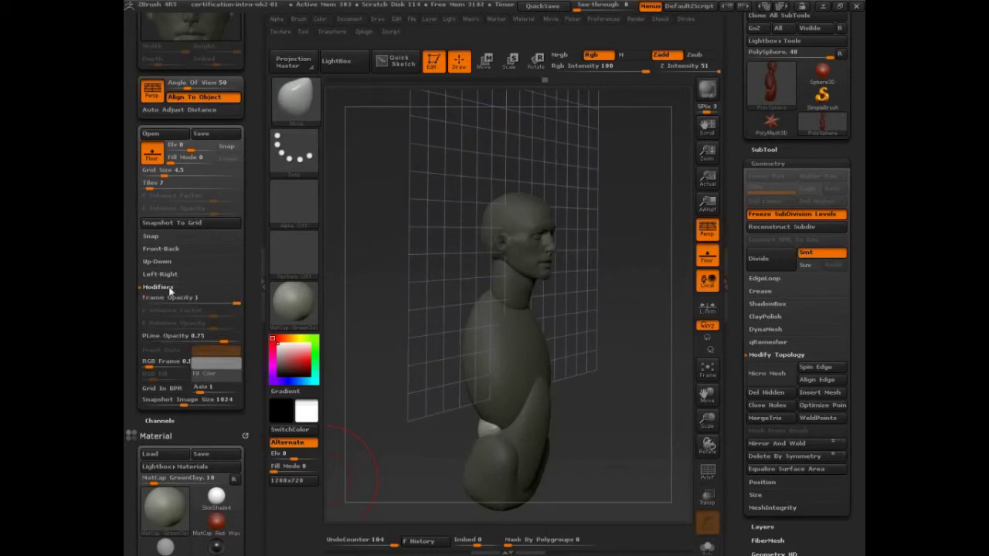
click(157, 286)
drag(376, 316, 631, 450)
drag(136, 249, 135, 316)
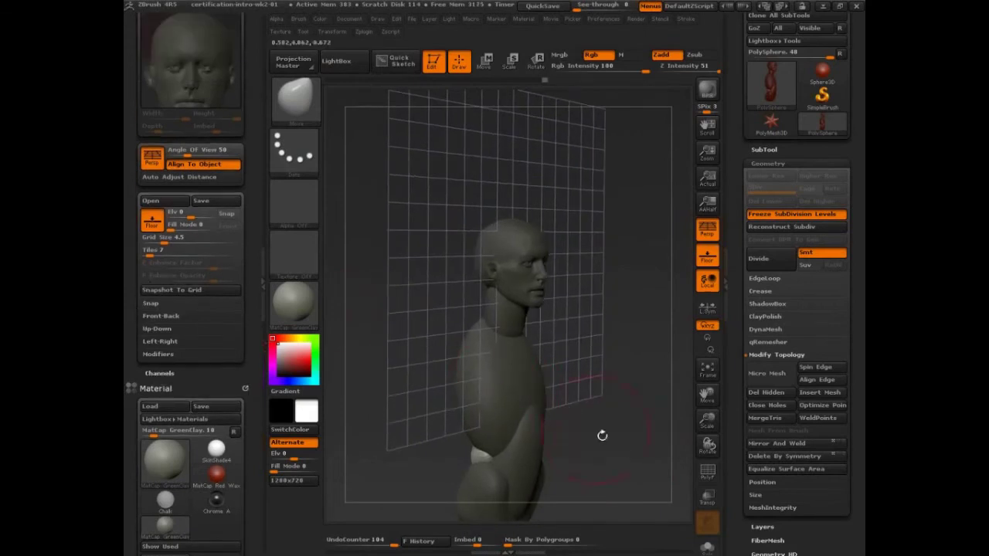
- Set the grid elevation to 0 and turn the figure to a straight front view against the grid
drag(600, 435, 571, 432)
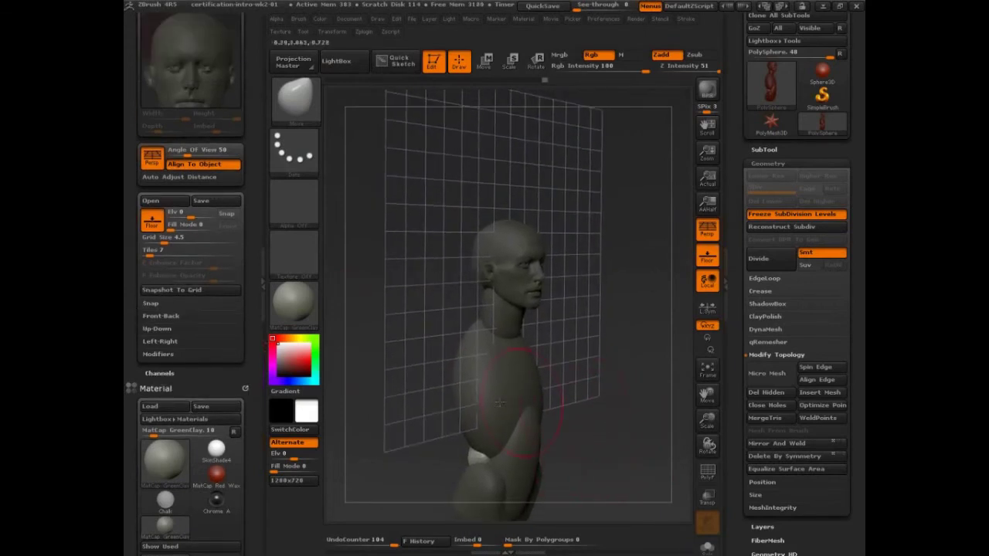
mouse_move(188, 217)
mouse_down()
mouse_move(176, 217)
mouse_move(190, 218)
mouse_up()
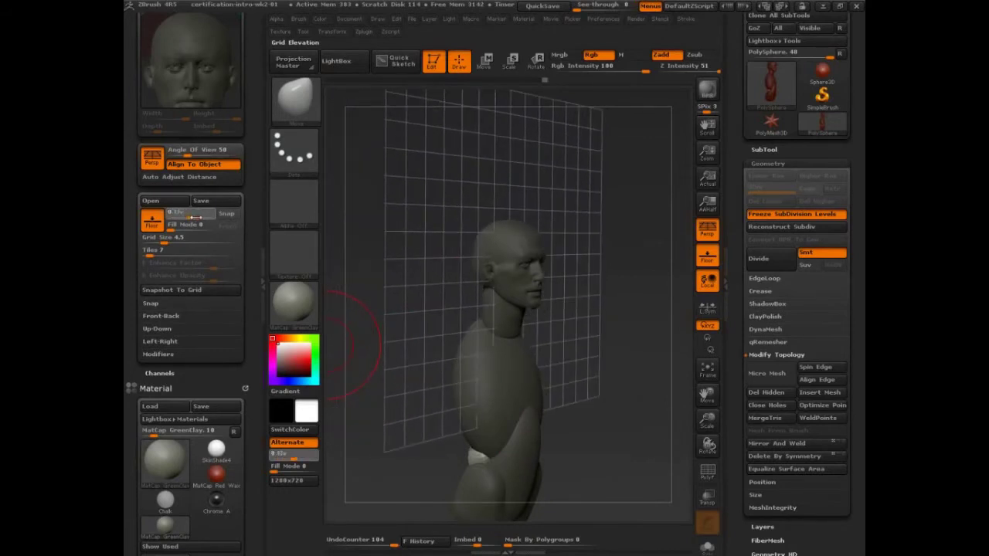
drag(197, 217, 207, 222)
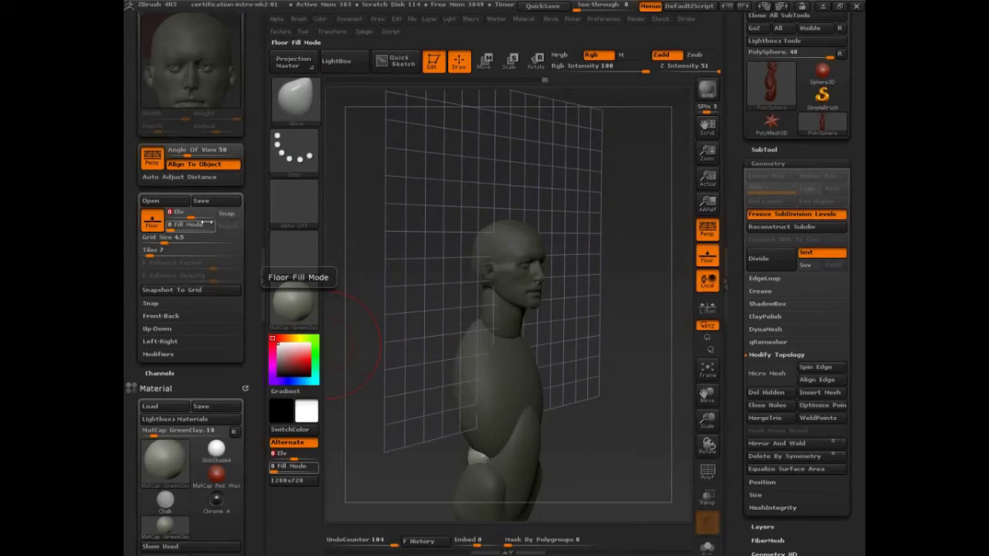
drag(576, 406, 556, 292)
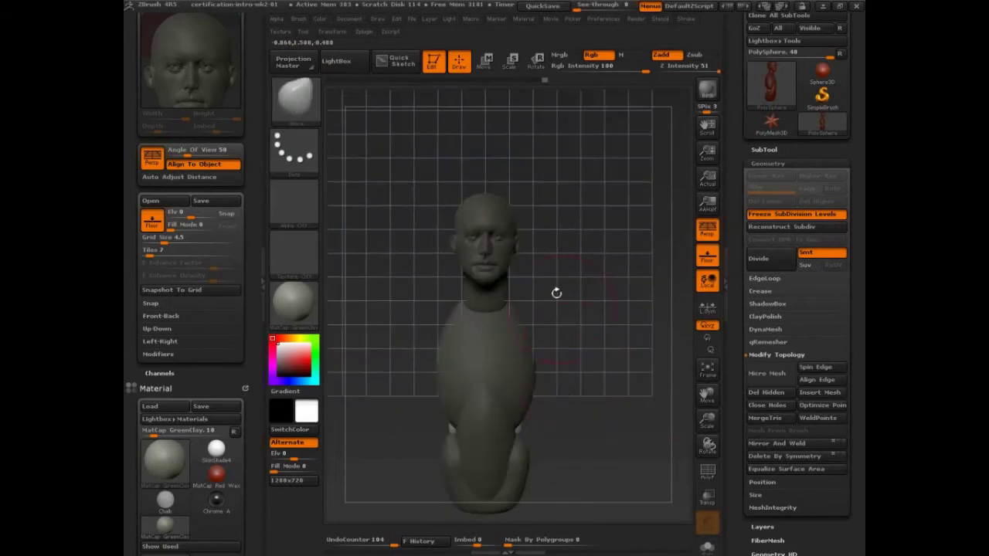
- Set the grid elevation to -2 and compare the figure against the grid with perspective distortion on and off
click(711, 232)
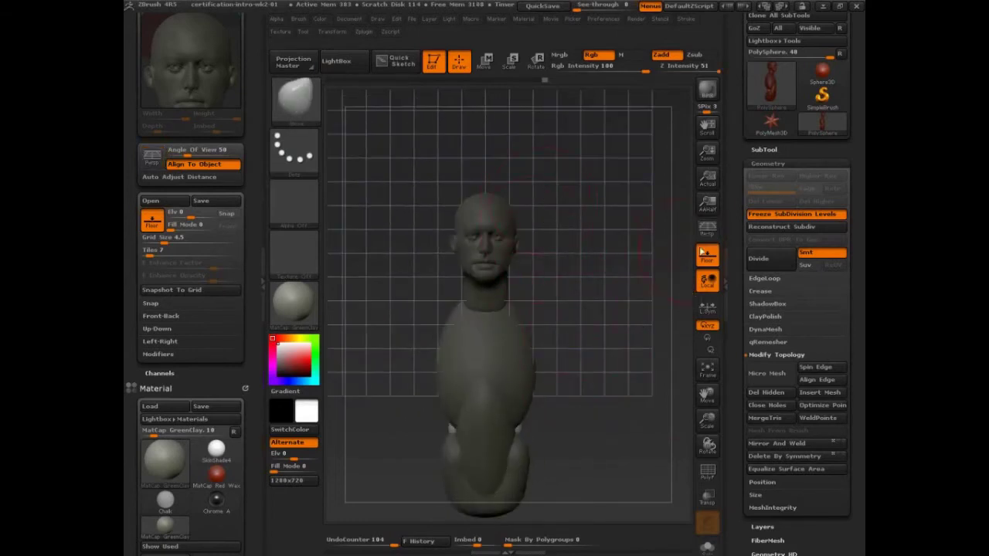
click(709, 233)
click(708, 229)
drag(189, 217, 185, 217)
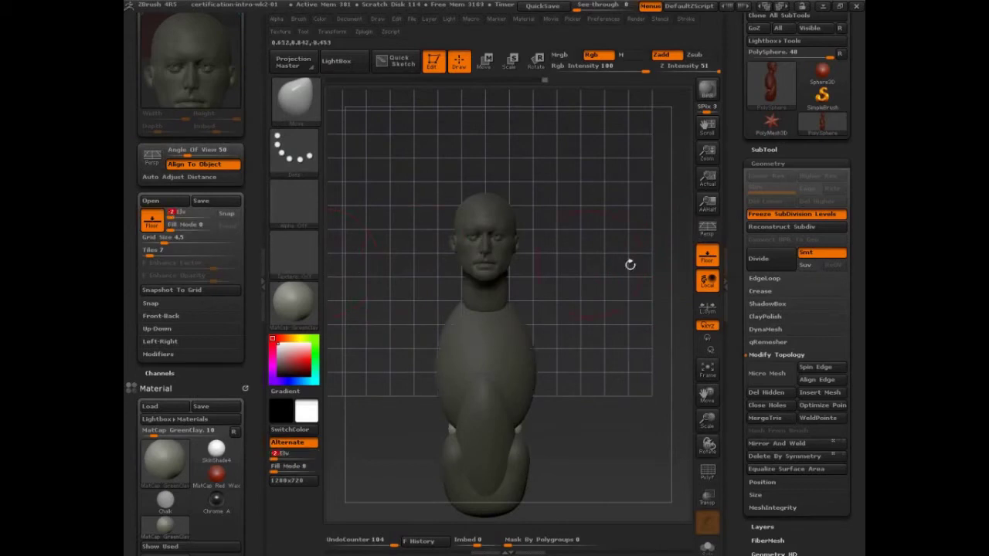
click(707, 232)
click(707, 233)
click(707, 233)
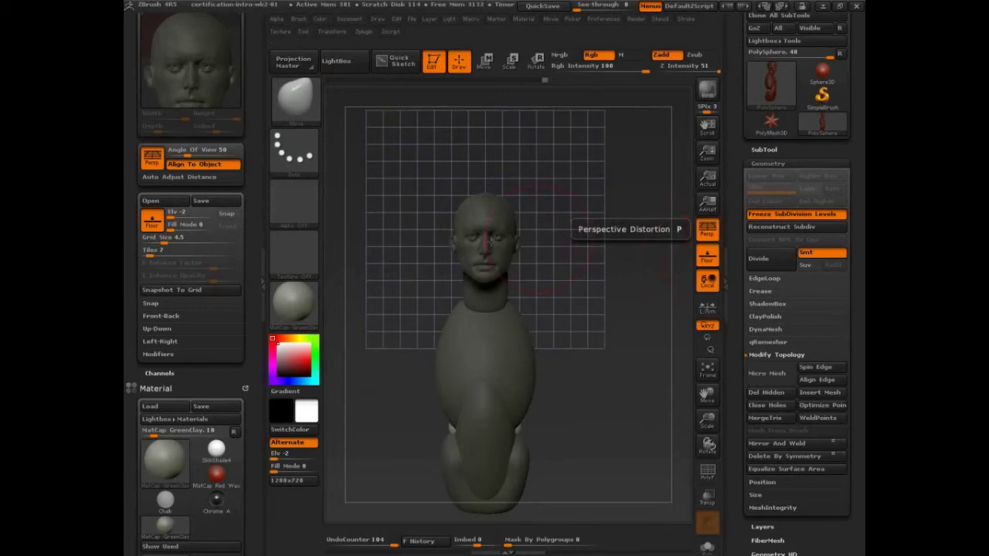
- Return the grid elevation to 0 and switch perspective distortion off, with the whole figure framed from the front
drag(187, 216, 190, 215)
click(708, 231)
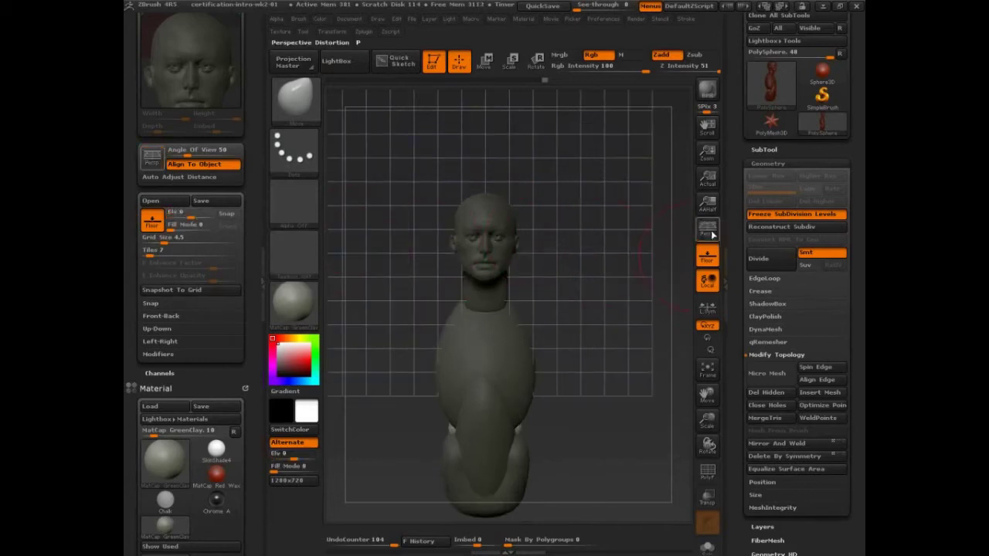
click(708, 231)
click(708, 232)
drag(585, 324, 602, 358)
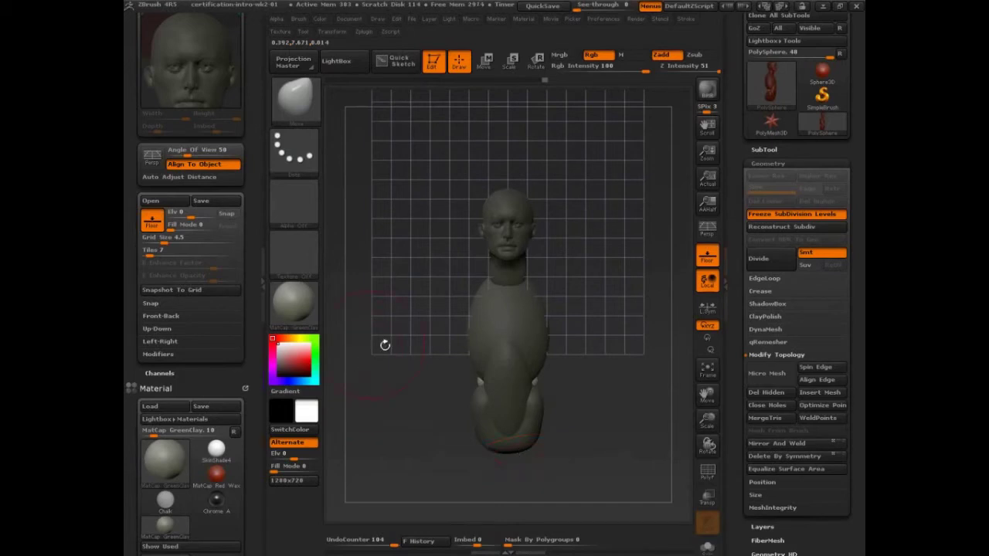
alt+drag(618, 295, 619, 360)
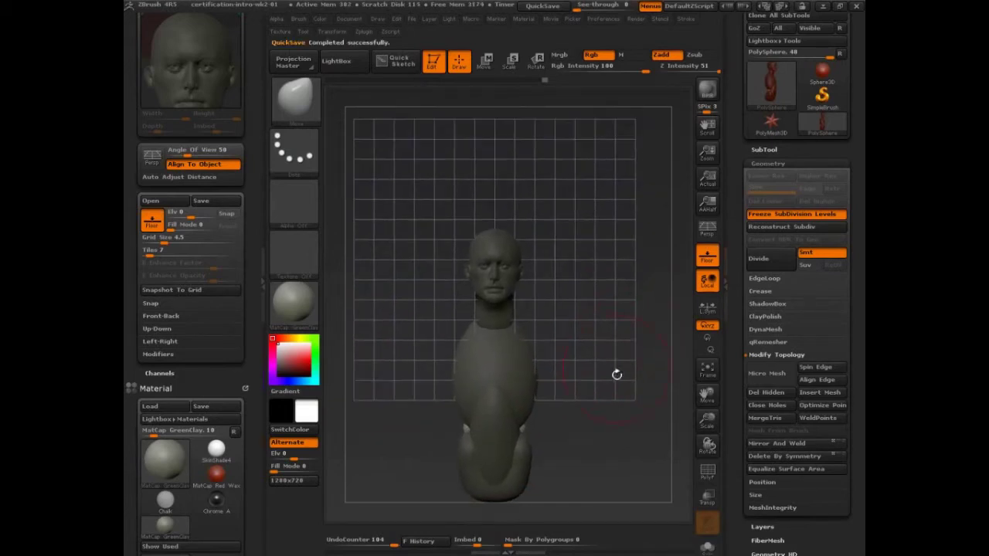
alt+drag(623, 433, 626, 424)
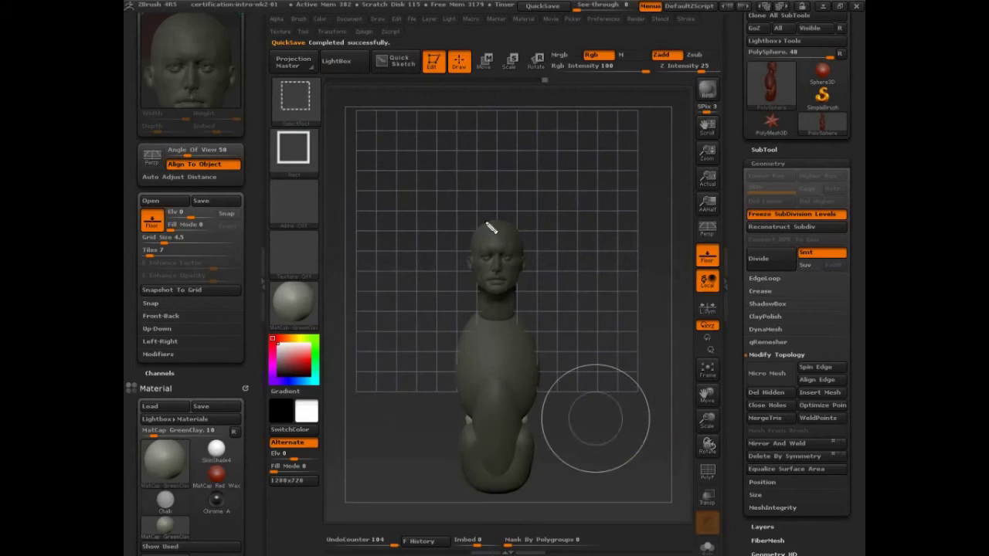
- Mark the head's height against the grid with on-screen lines and a circled 3.5, and clear the markings
drag(477, 222, 510, 222)
drag(469, 296, 578, 297)
drag(497, 226, 498, 294)
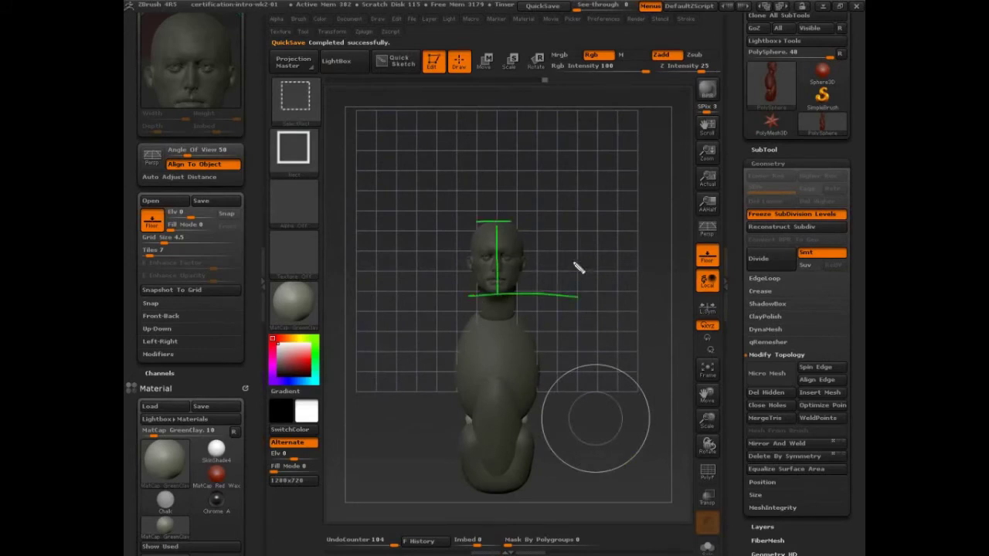
drag(533, 222, 545, 222)
ctrl+shift+drag(546, 287, 547, 267)
drag(556, 224, 558, 235)
click(576, 233)
mouse_move(583, 221)
mouse_down()
mouse_move(581, 235)
mouse_move(603, 220)
mouse_move(569, 250)
mouse_move(607, 207)
mouse_up()
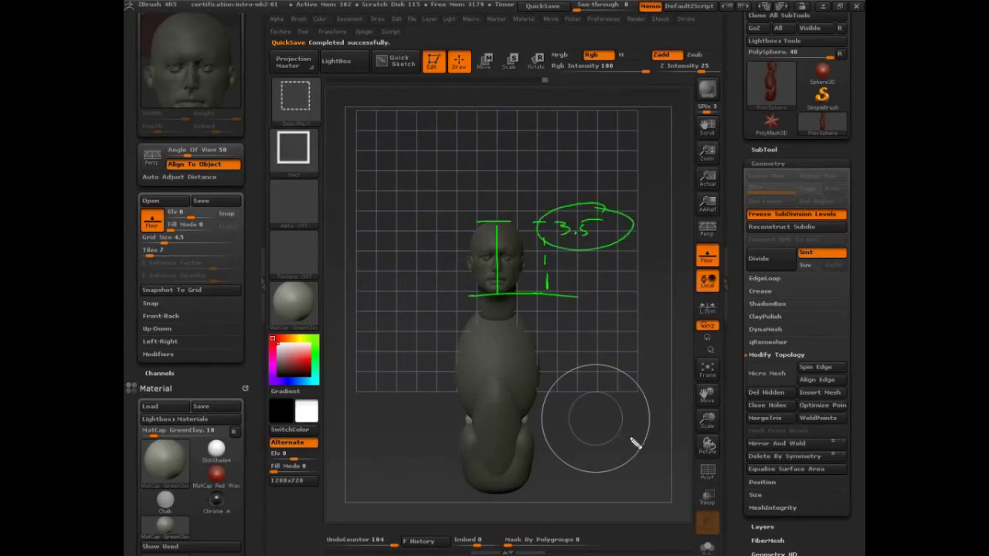
key(Escape)
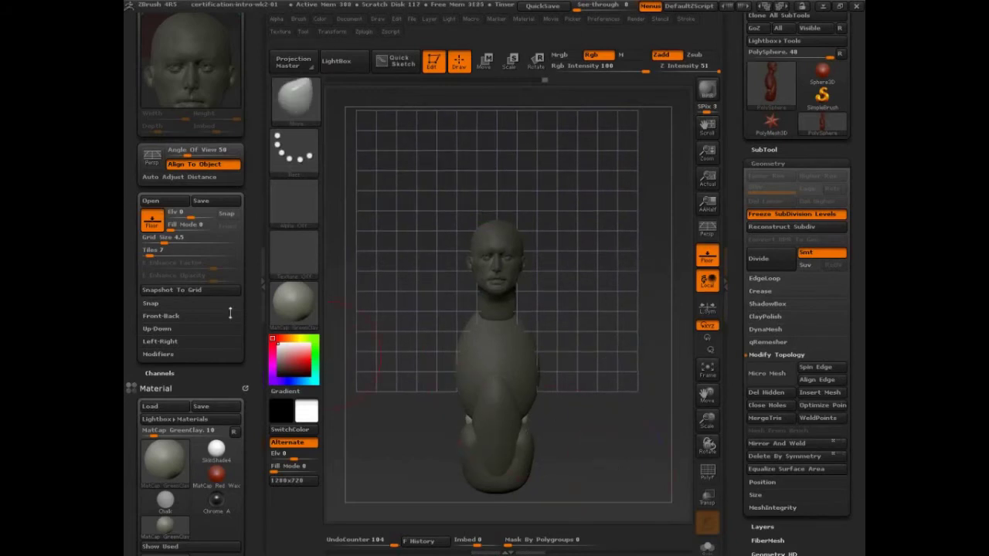
- Set the floor grid's Tiles to 4
click(155, 250)
mouse_move(149, 249)
mouse_down()
mouse_move(169, 253)
mouse_move(143, 251)
mouse_up()
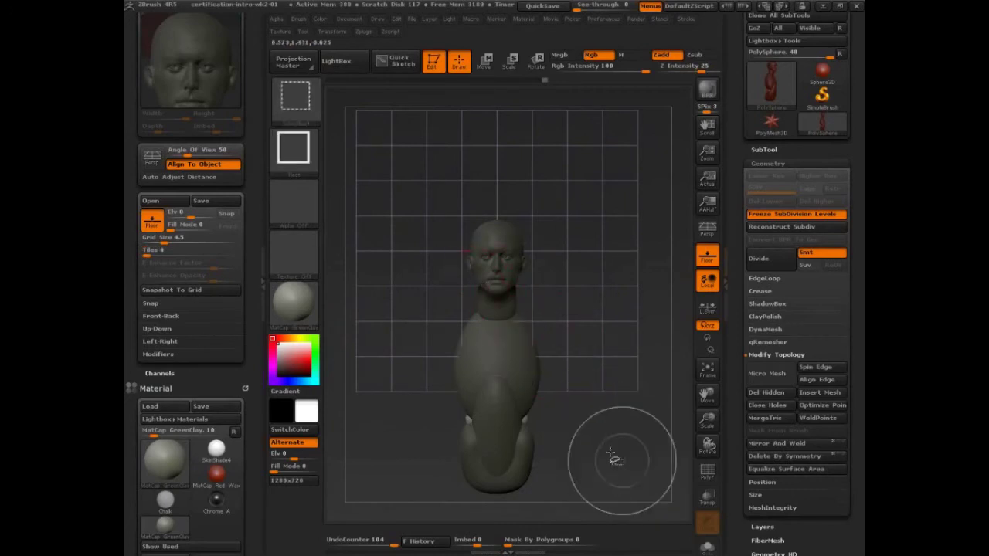
- Box the head on screen and number the grid rows downwards from 1, and clear the markings
key(ctrl+shift+d)
drag(467, 288, 531, 283)
mouse_move(457, 214)
mouse_down()
mouse_move(545, 213)
mouse_move(536, 294)
mouse_move(462, 280)
mouse_up()
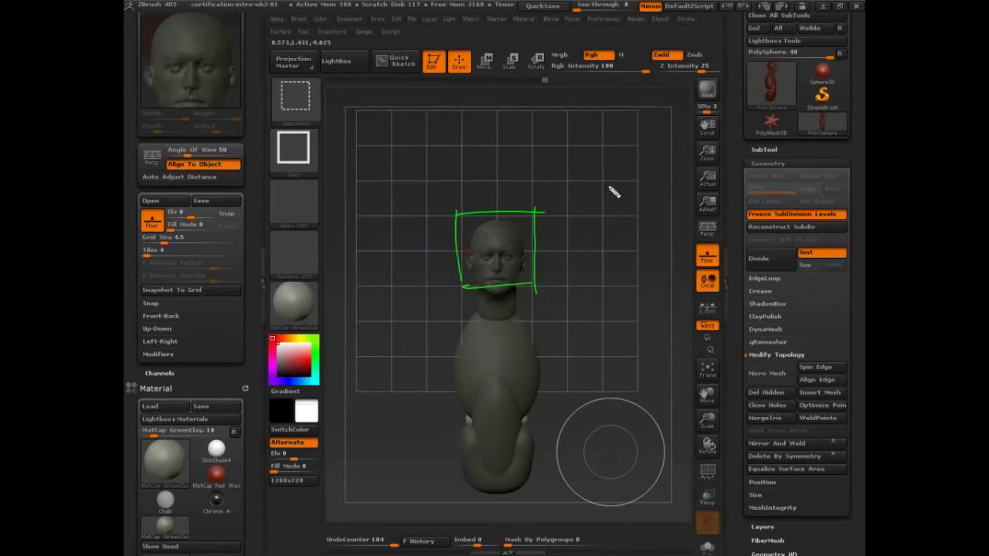
drag(557, 174, 560, 176)
drag(549, 198, 559, 240)
drag(556, 231, 554, 248)
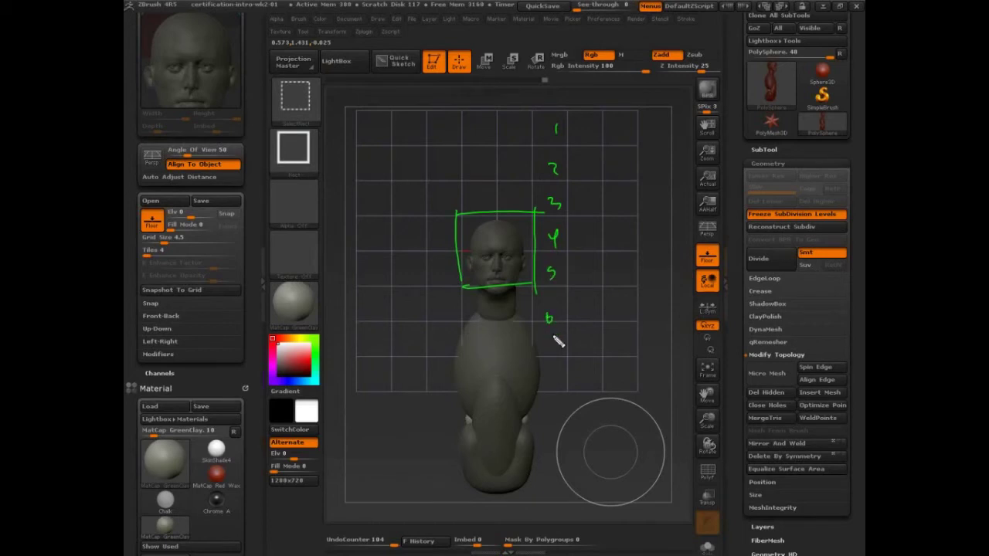
drag(545, 339, 553, 349)
key(Escape)
- Try the Unify deformation on the figure and undo it
mouse_move(559, 460)
mouse_down()
mouse_move(590, 458)
mouse_move(569, 449)
mouse_up()
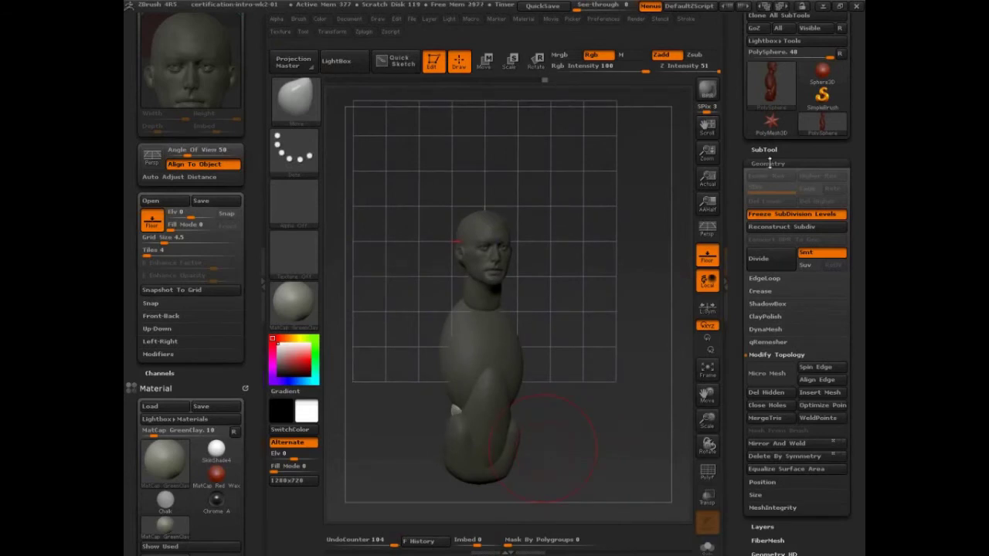
click(768, 163)
click(773, 247)
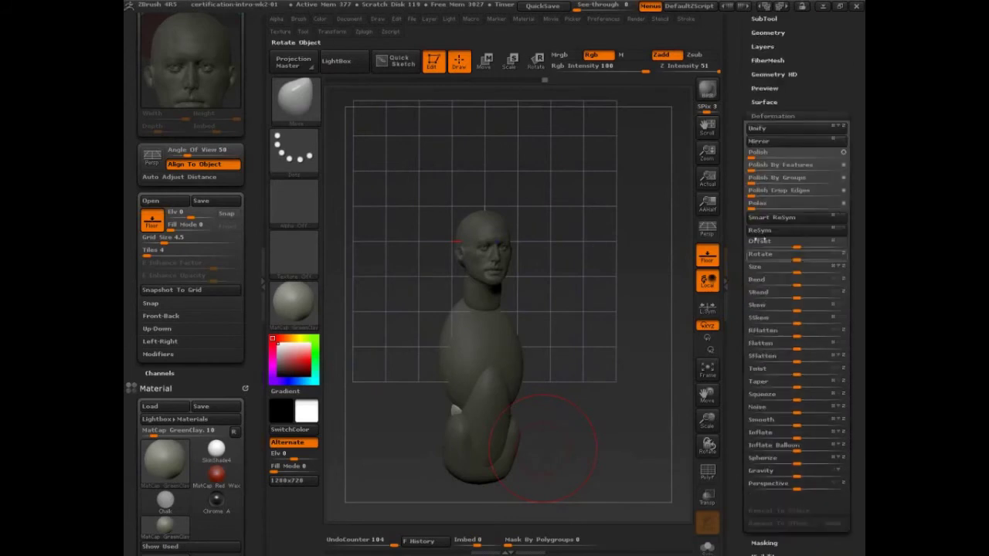
click(770, 129)
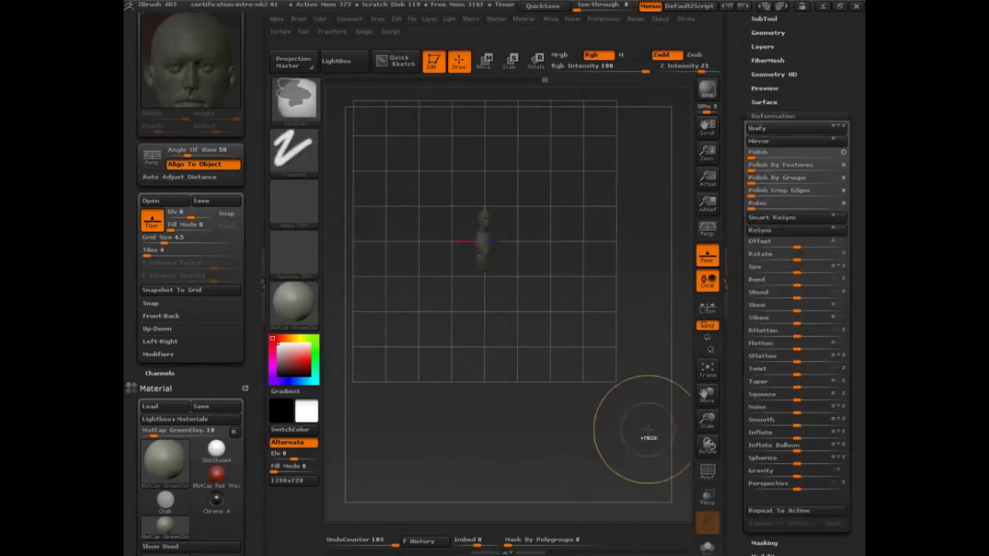
key(ctrl+z)
click(774, 116)
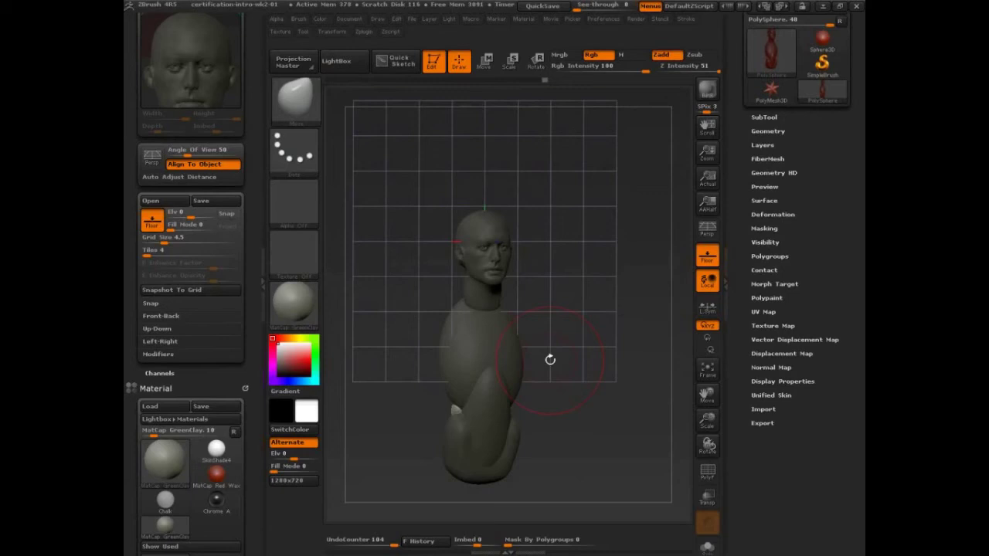
- Set the grid size to 12 and Tiles to 12, and view the figure against it from the front
click(158, 354)
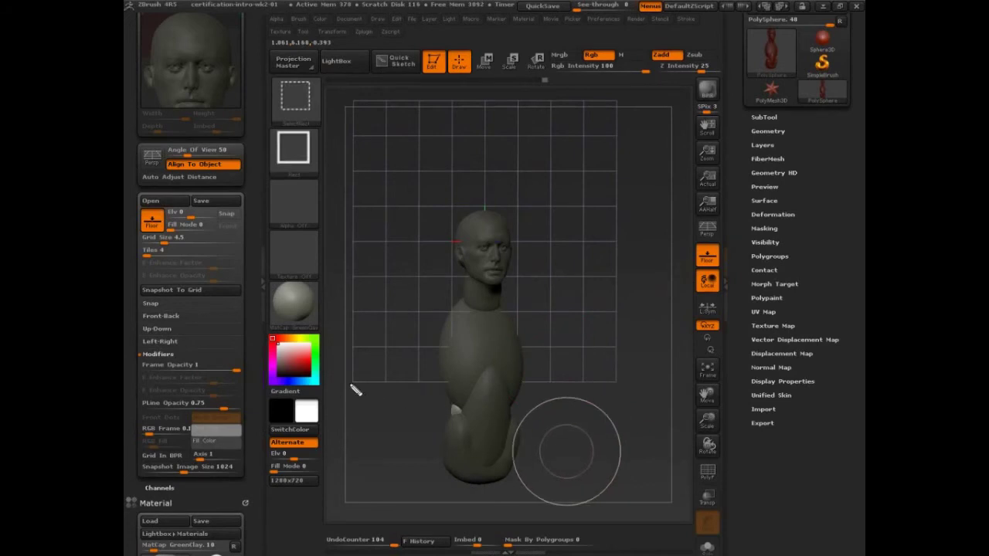
mouse_move(351, 384)
ctrl+shift+mouse_down()
mouse_move(587, 388)
mouse_move(463, 474)
mouse_move(371, 468)
mouse_move(347, 486)
mouse_move(612, 478)
mouse_move(631, 454)
ctrl+shift+mouse_up()
drag(164, 241, 177, 238)
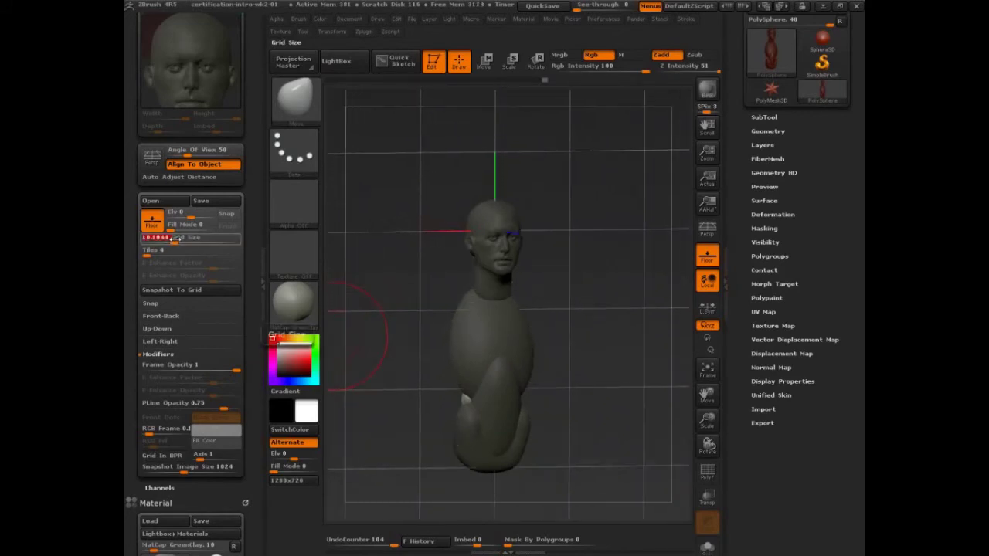
drag(595, 332, 613, 239)
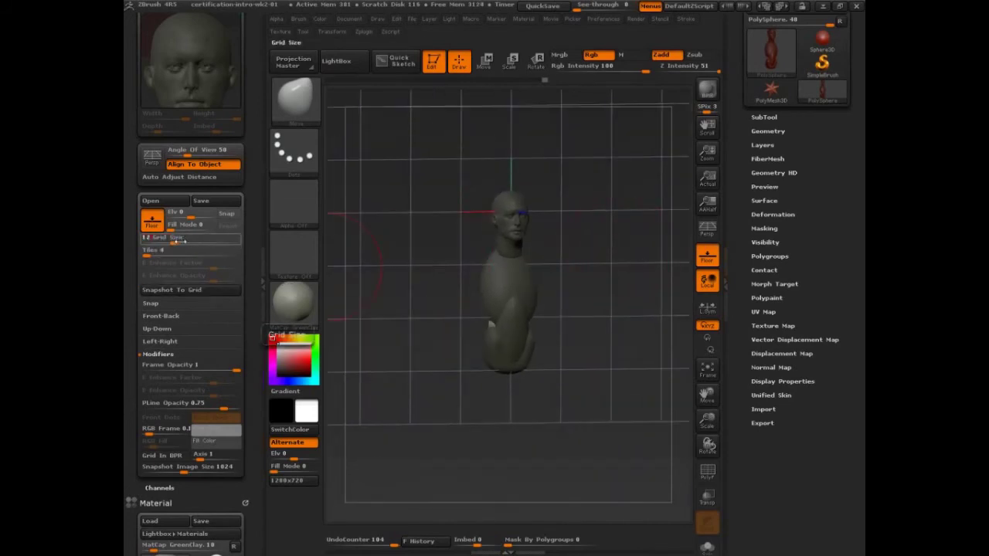
drag(181, 241, 153, 254)
text(12)
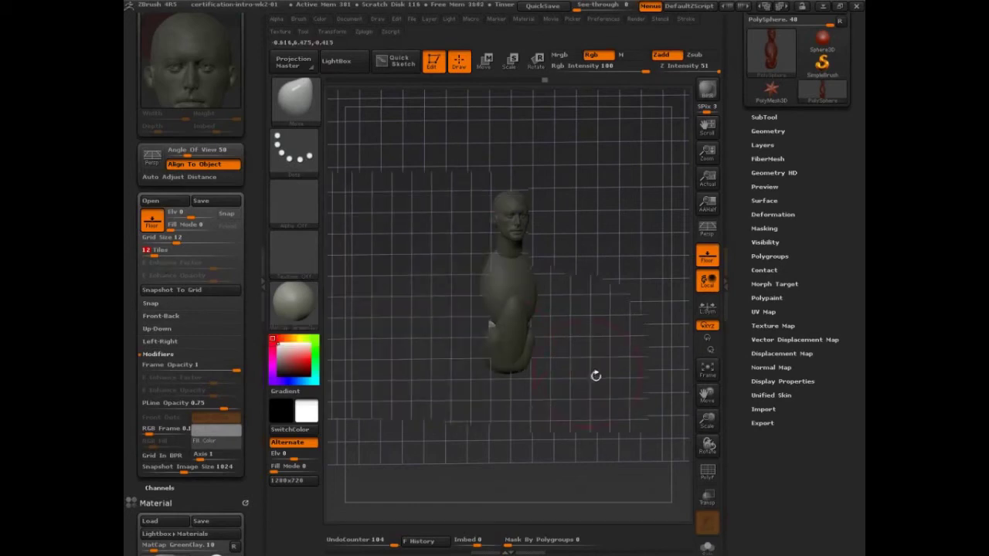
drag(596, 375, 551, 449)
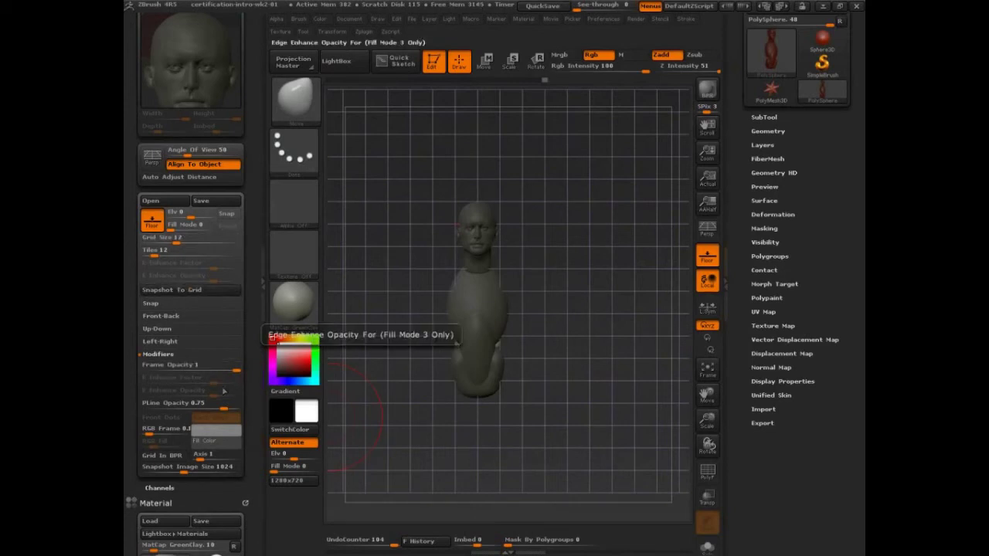
- Alternate the grid's snapping between the axis origin and the mesh, leaving it snapped to the figure's mesh
click(150, 303)
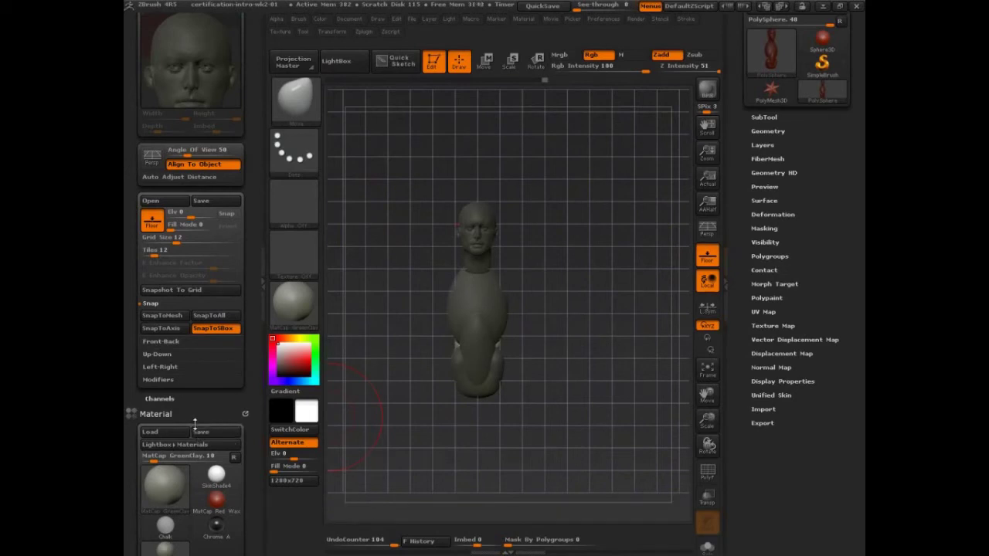
drag(462, 479, 482, 422)
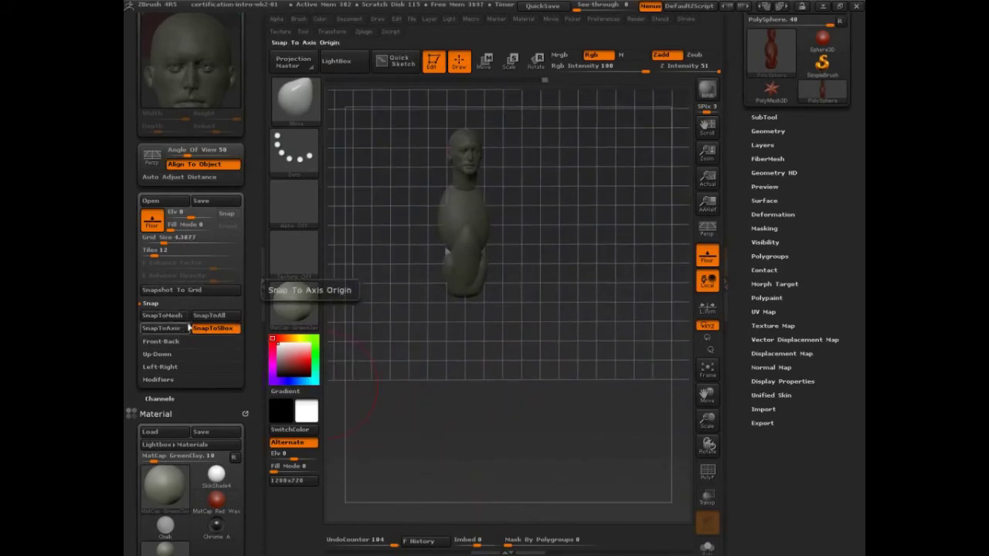
click(209, 327)
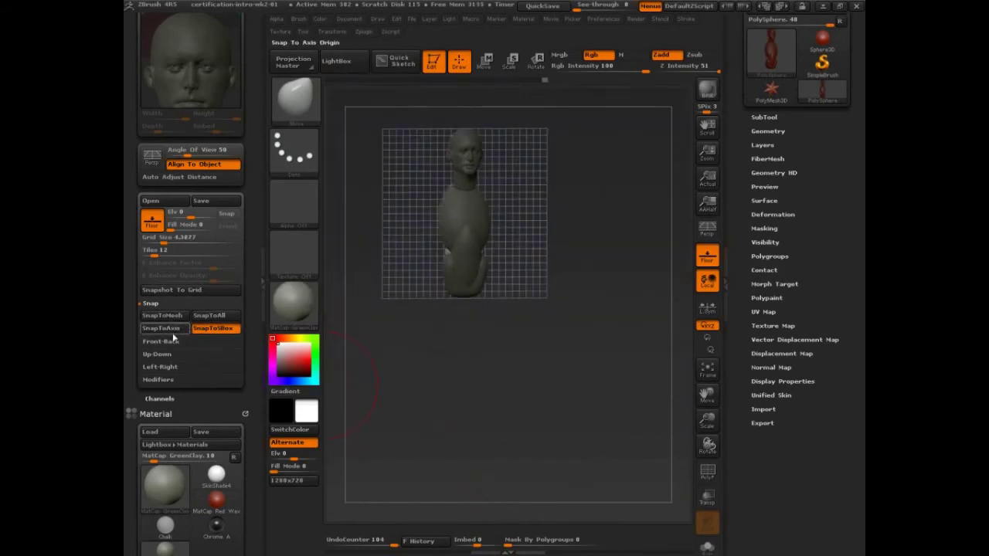
click(208, 326)
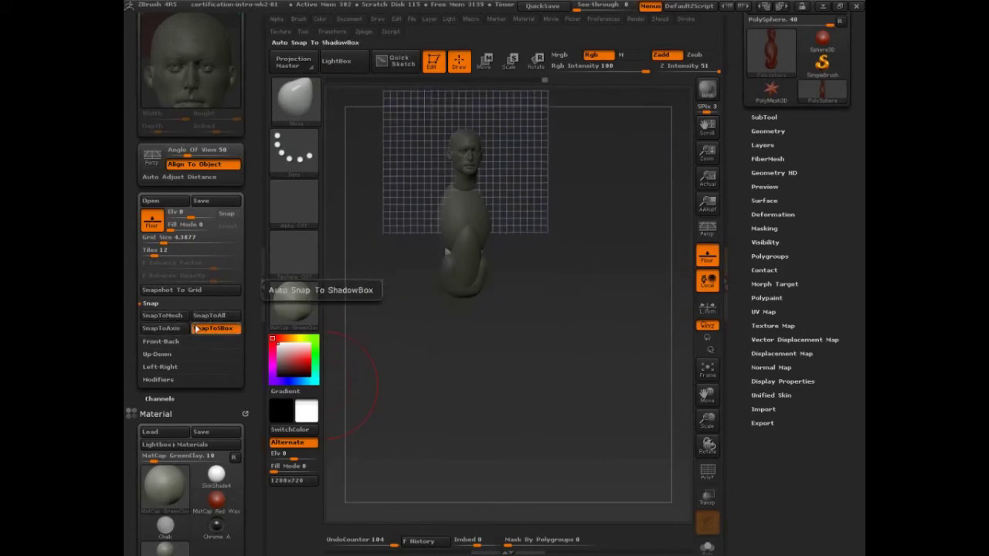
click(198, 329)
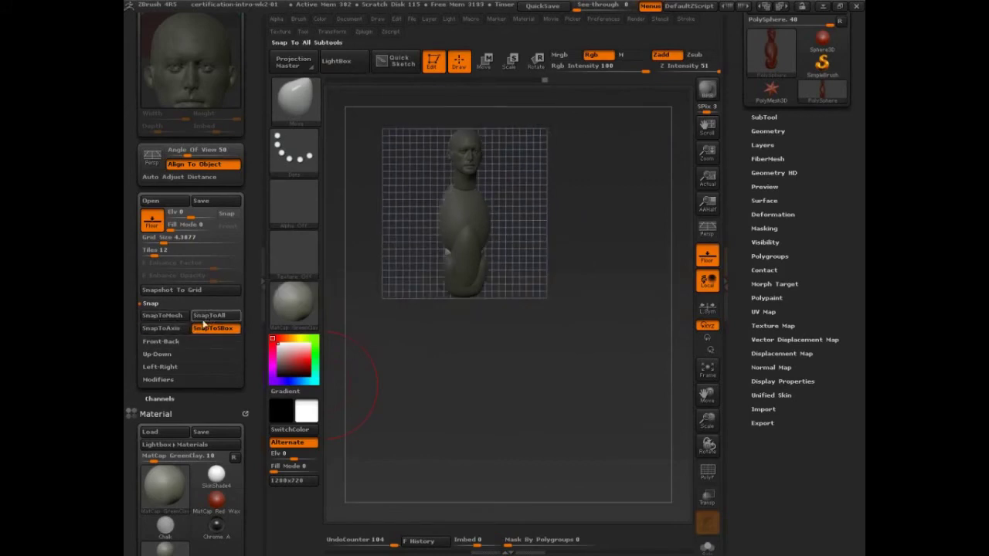
click(183, 333)
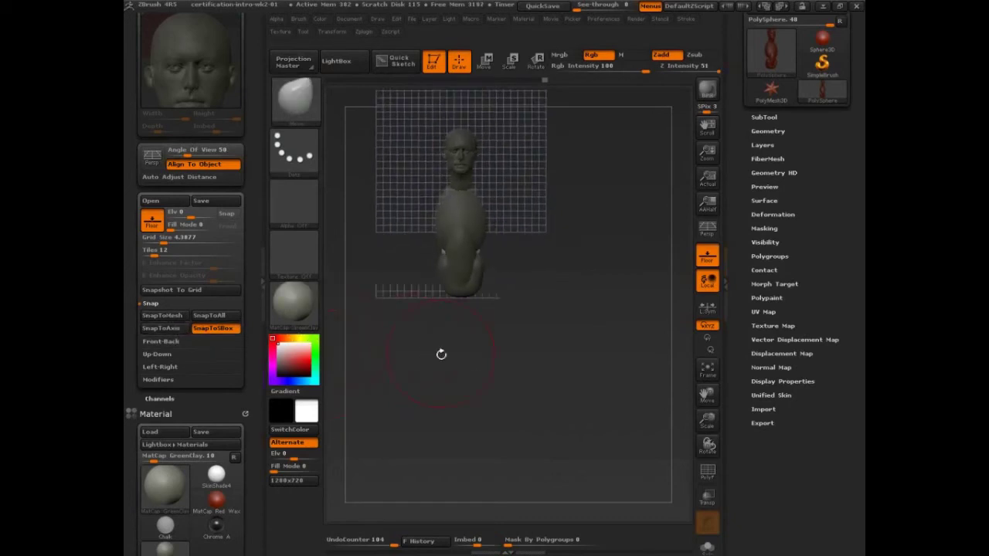
click(178, 317)
drag(422, 363, 481, 383)
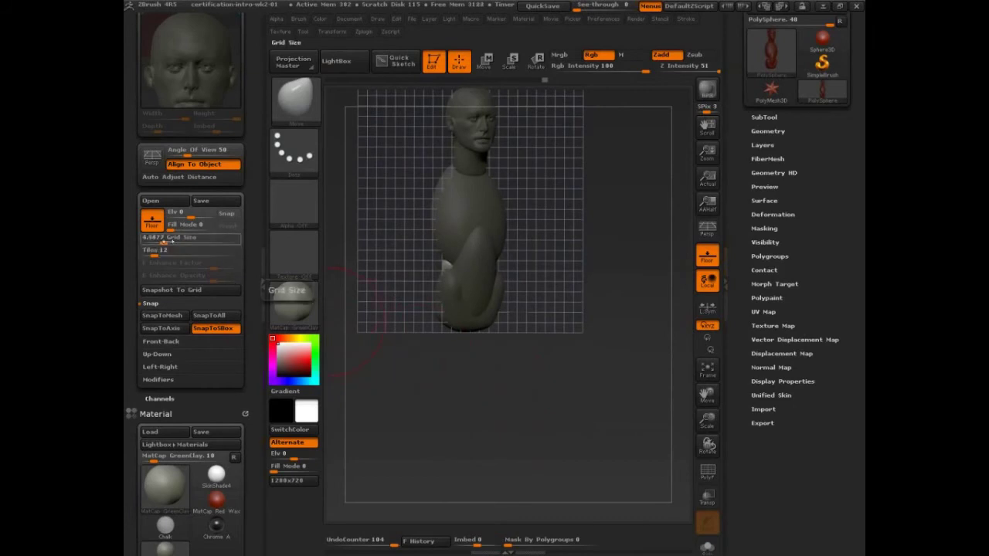
- Set the grid size to about 12.65 and Tiles to 4, with the whole figure in view
drag(164, 242, 179, 241)
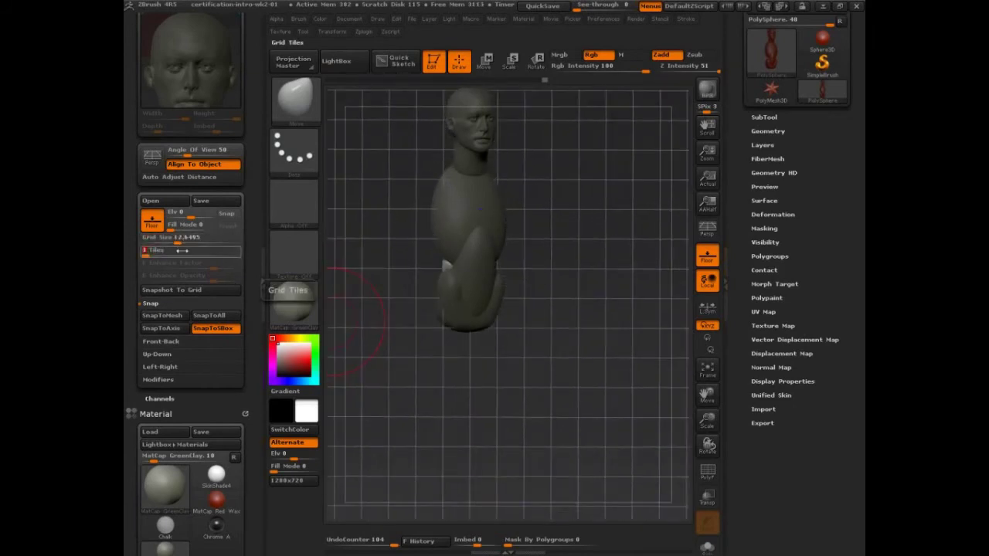
click(181, 251)
drag(386, 348, 557, 426)
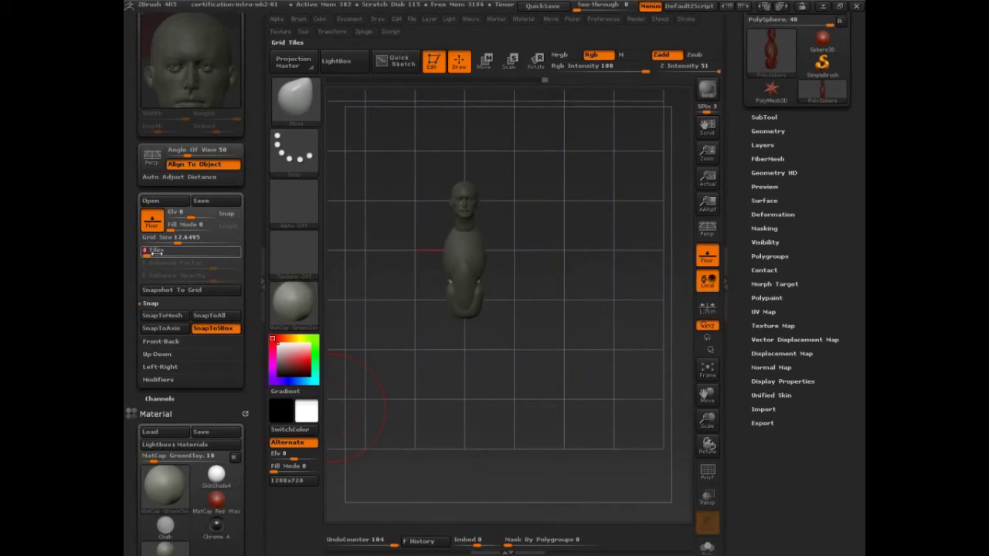
- Set the floor grid's Tiles to 6, with the whole figure in view against it
drag(147, 251, 161, 253)
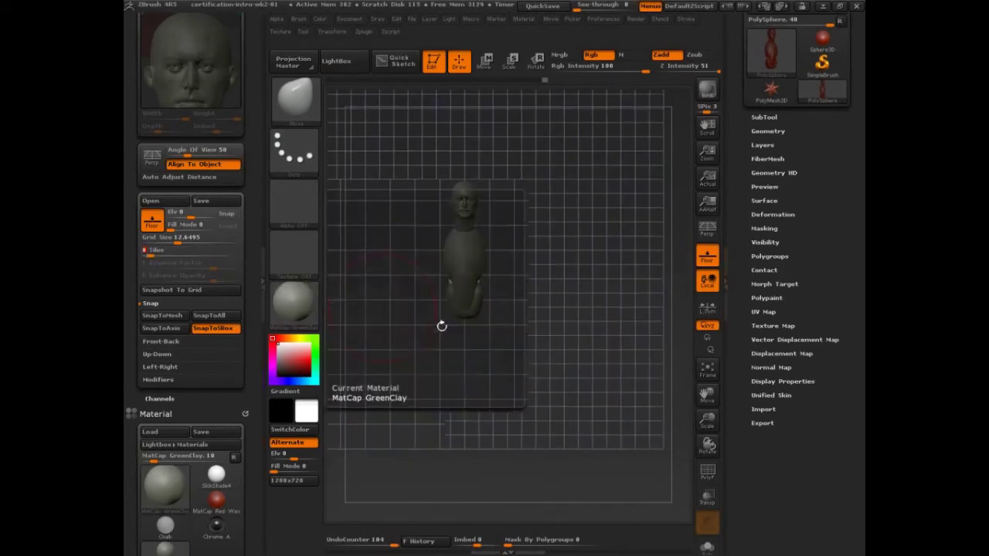
drag(558, 387, 575, 368)
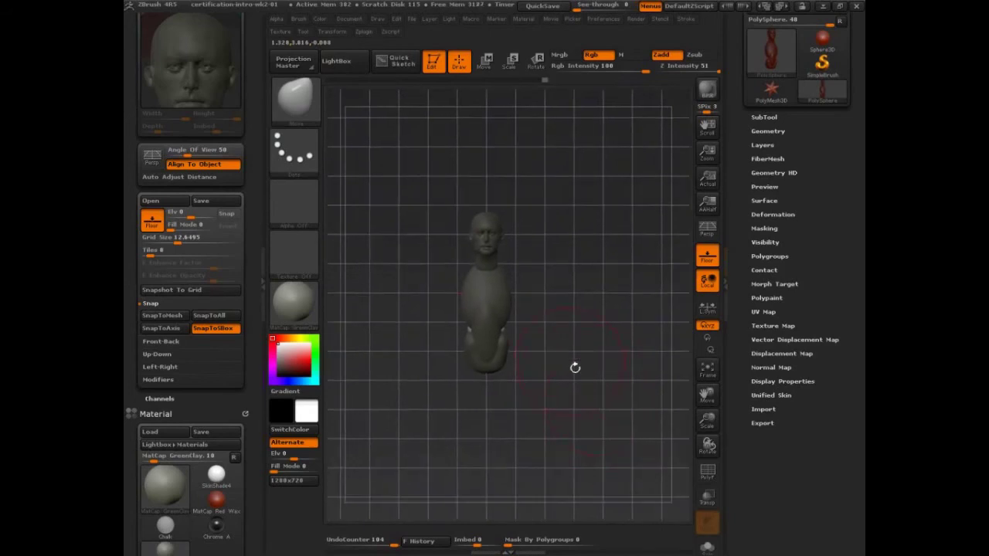
drag(150, 255, 147, 254)
mouse_move(562, 415)
mouse_down()
mouse_move(592, 408)
mouse_move(592, 425)
mouse_move(596, 404)
mouse_move(587, 433)
mouse_up()
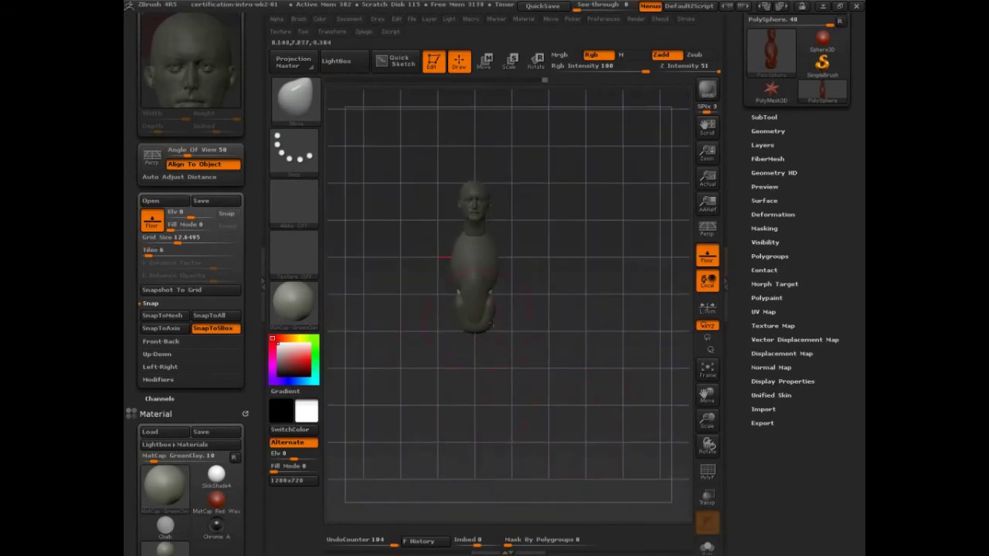
- Mark the top of the head, the chin and the next three head-height lines across the torso with annotation strokes
key(ctrl+shift)
drag(467, 182, 486, 182)
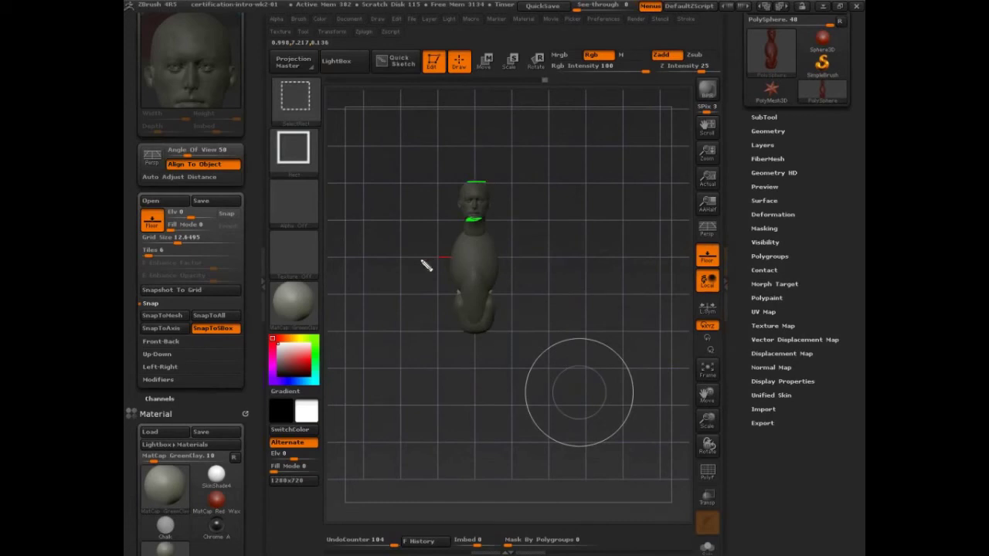
drag(424, 265, 614, 308)
drag(429, 298, 549, 320)
drag(417, 333, 600, 346)
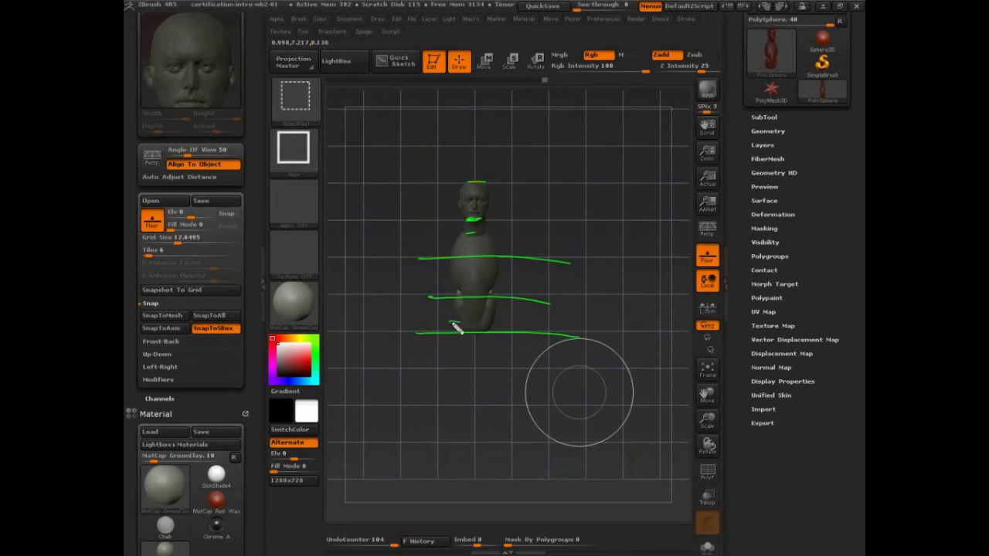
- Sketch both legs with knees and feet below the pelvis and both arms beside the torso as annotation strokes
mouse_move(452, 323)
mouse_down()
mouse_move(443, 322)
mouse_move(456, 397)
mouse_up()
mouse_move(453, 401)
mouse_down()
mouse_move(452, 478)
mouse_move(439, 477)
mouse_move(455, 476)
mouse_move(444, 476)
mouse_up()
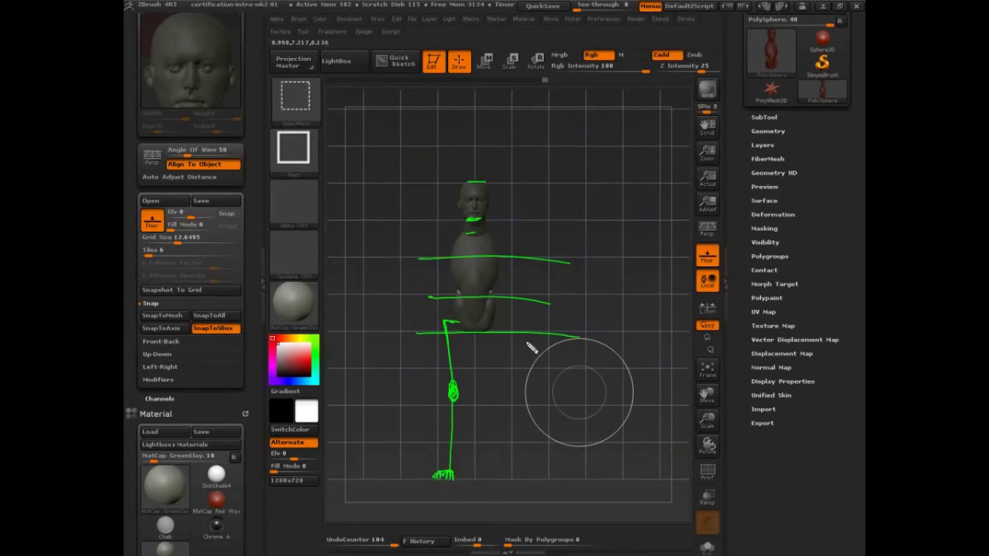
mouse_move(492, 327)
mouse_down()
mouse_move(508, 326)
mouse_move(492, 399)
mouse_move(497, 479)
mouse_up()
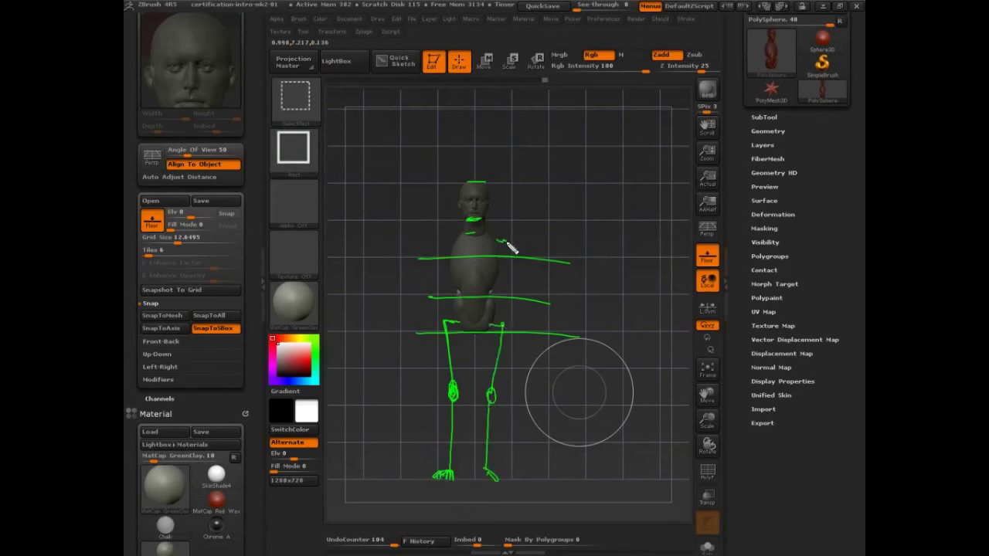
mouse_move(507, 244)
mouse_down()
mouse_move(530, 344)
mouse_move(518, 360)
mouse_up()
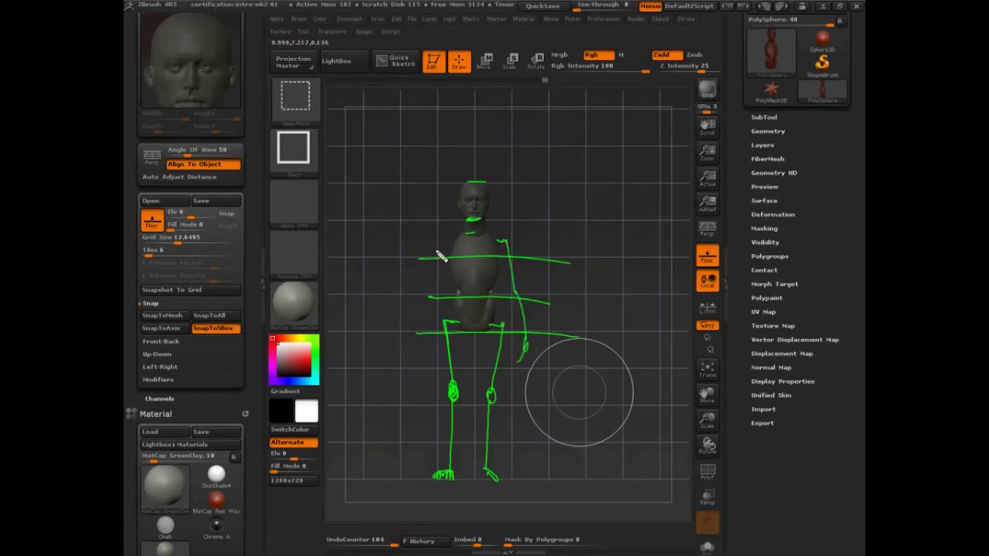
drag(445, 251, 418, 352)
mouse_move(475, 223)
mouse_down()
mouse_move(478, 231)
mouse_move(438, 242)
mouse_move(511, 238)
mouse_move(439, 237)
mouse_move(509, 267)
mouse_up()
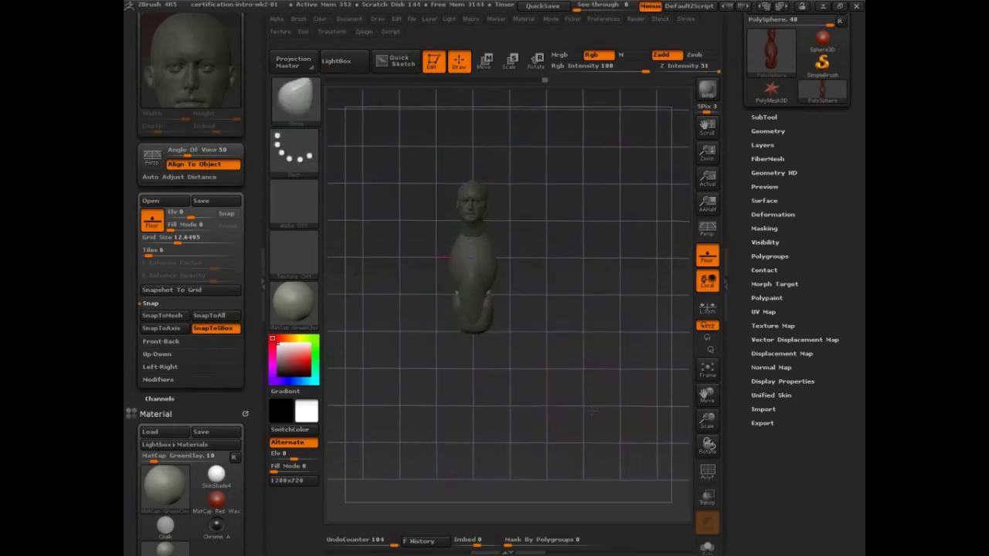
- Try several grid sizes behind the figure, including 12 and 13, ending at 14
alt+drag(613, 422, 590, 392)
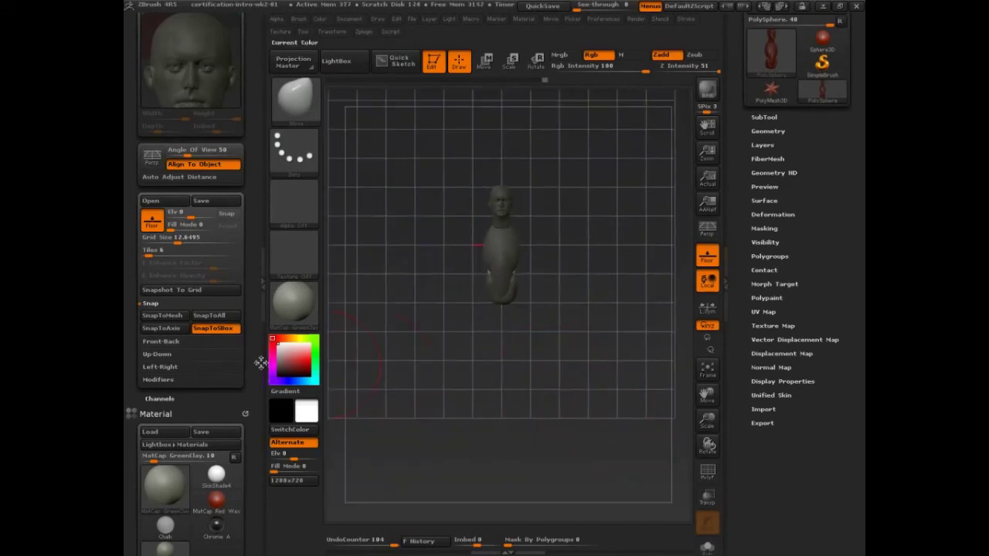
click(152, 303)
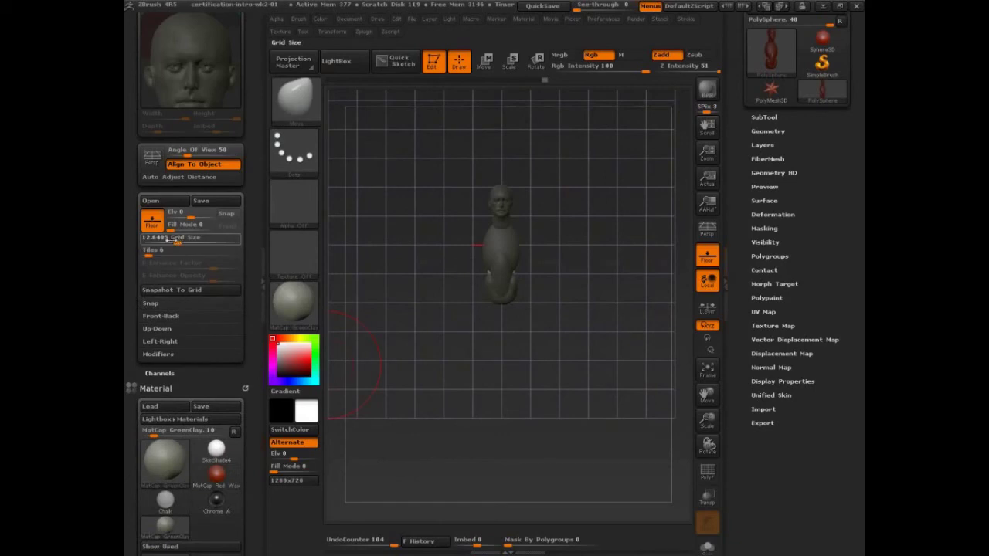
drag(176, 241, 164, 241)
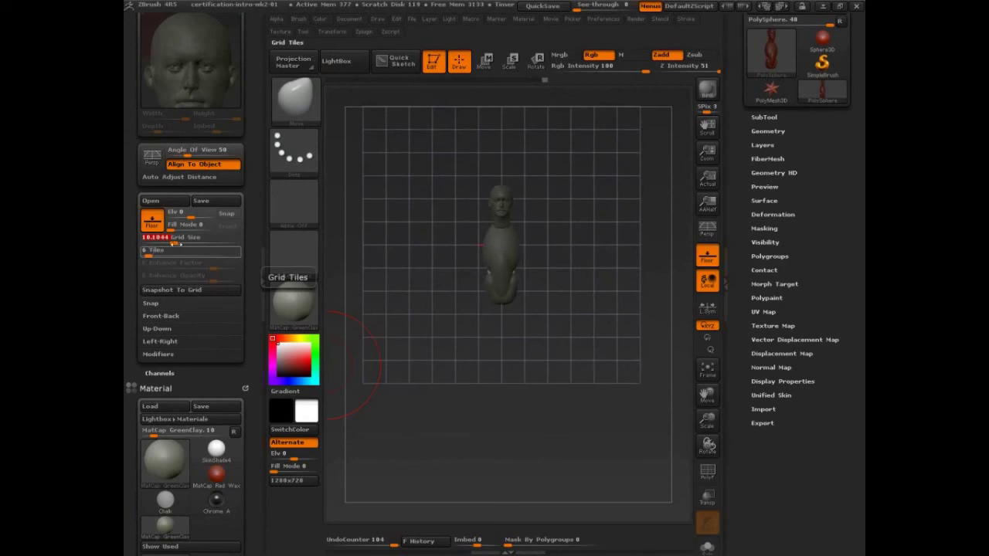
drag(175, 242, 177, 241)
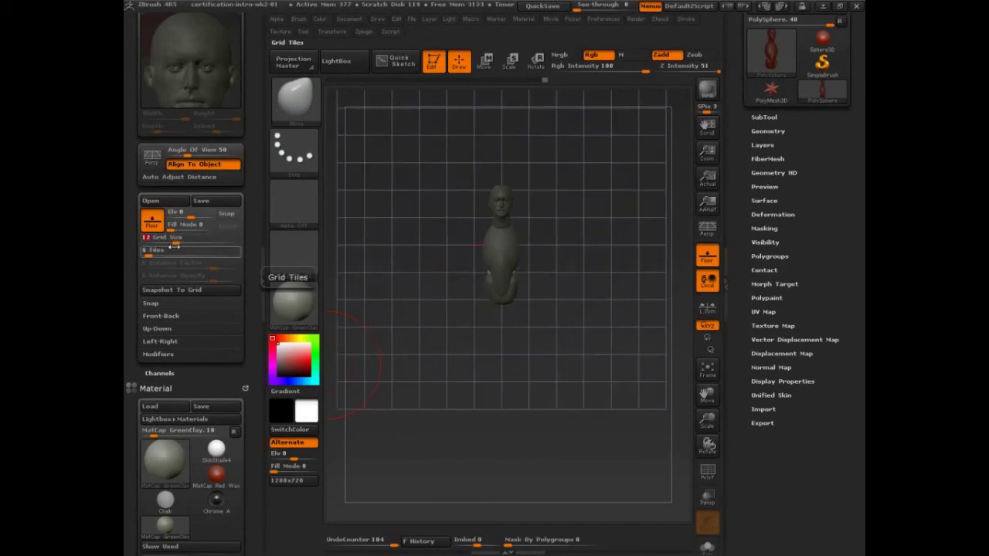
click(177, 242)
text(13)
key(Return)
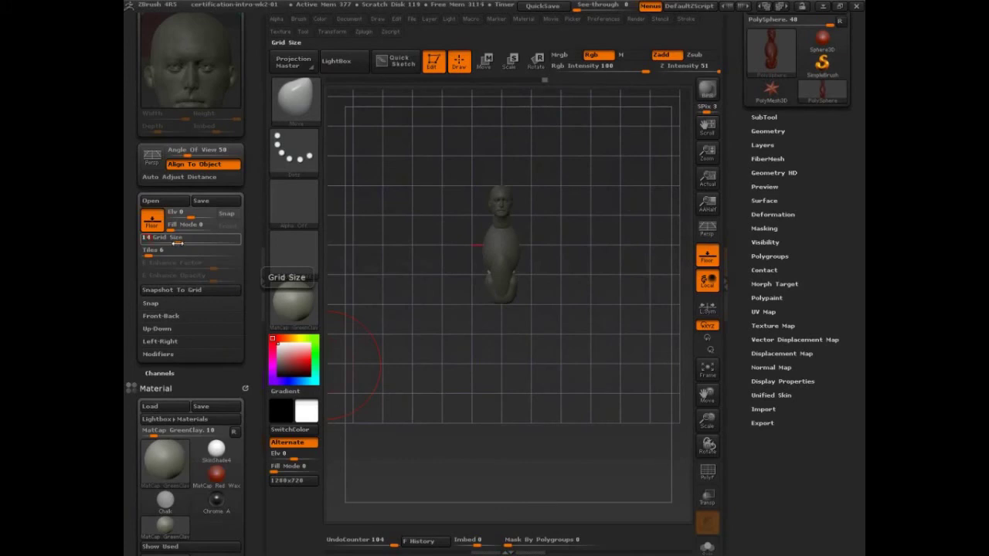
key(Return)
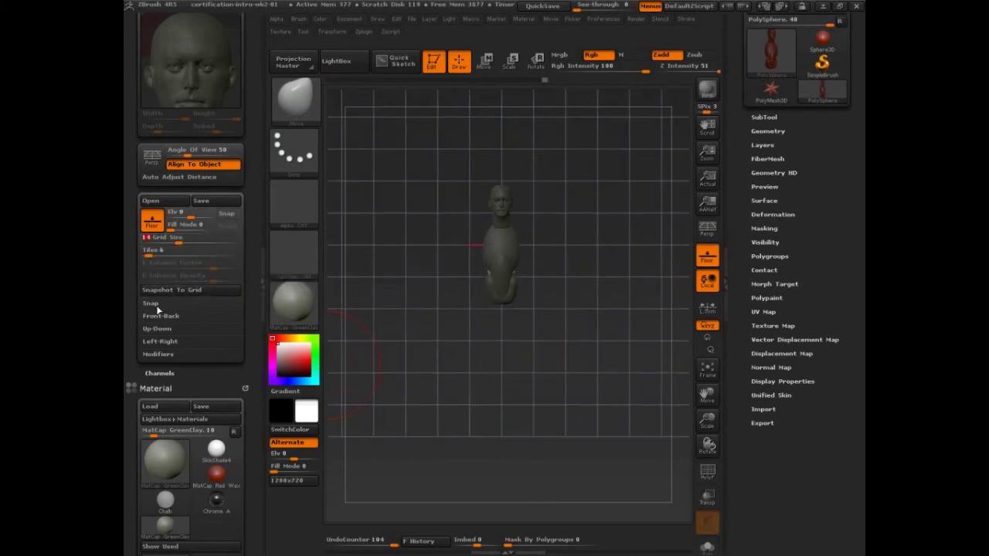
- Compare the grid snapped to the axis origin and to the mesh, leaving it snapped to the figure's mesh
click(158, 306)
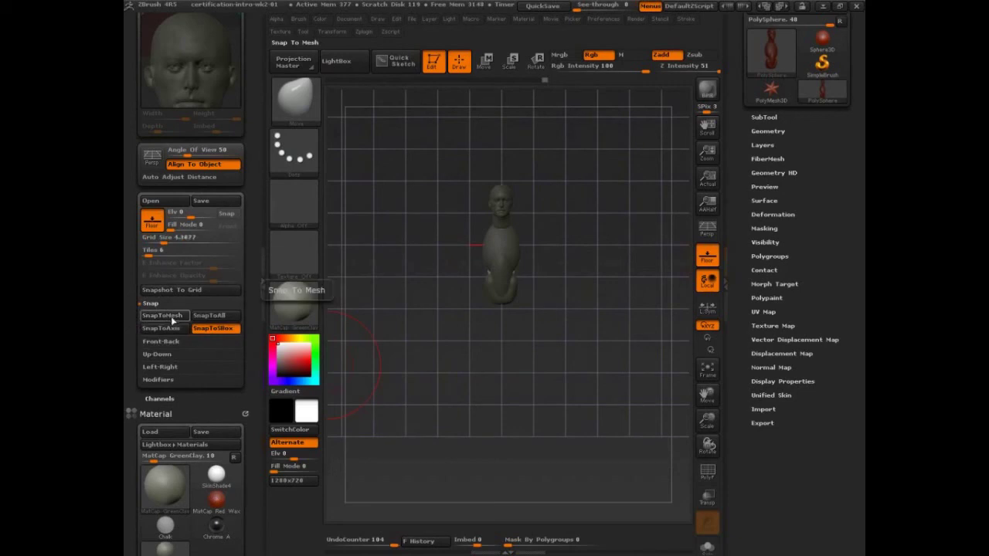
click(214, 327)
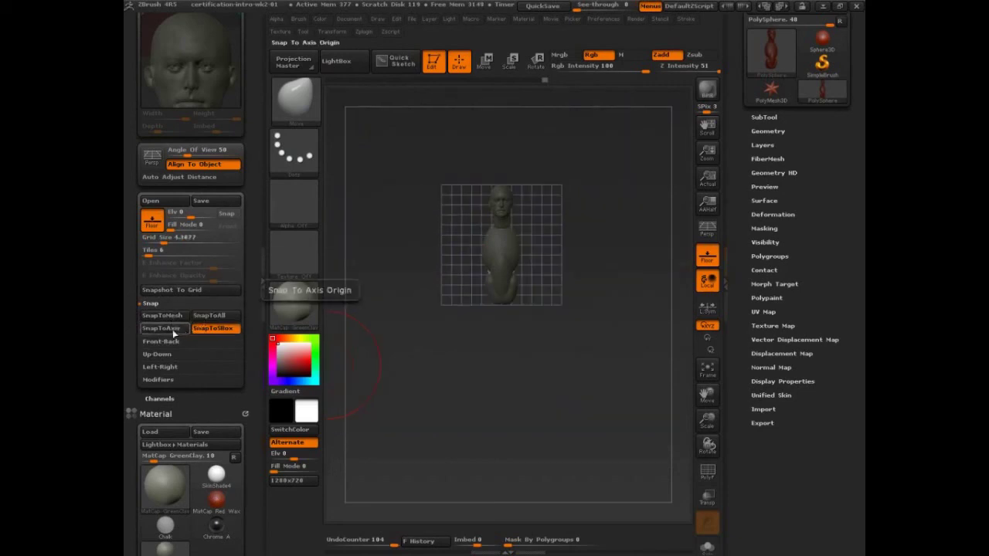
click(161, 328)
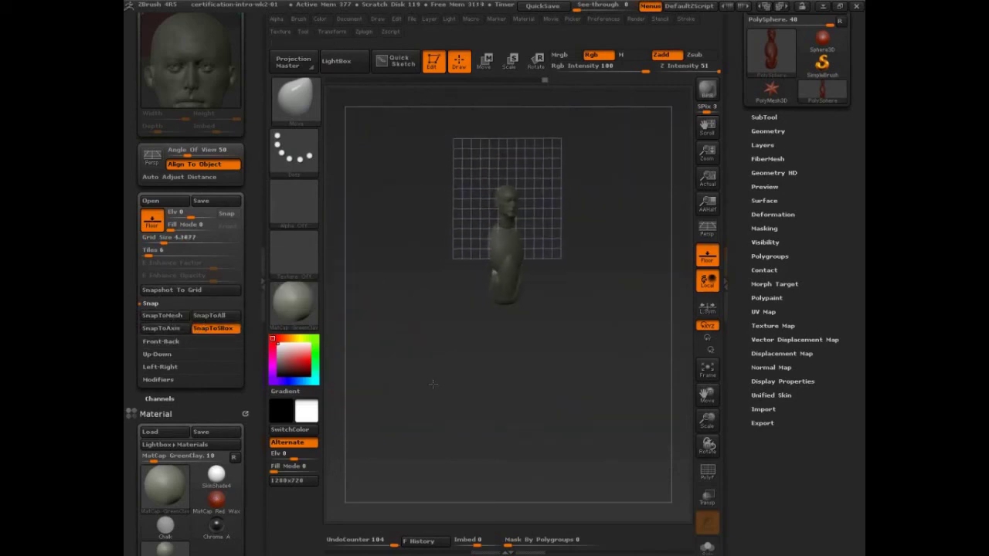
drag(433, 384, 392, 379)
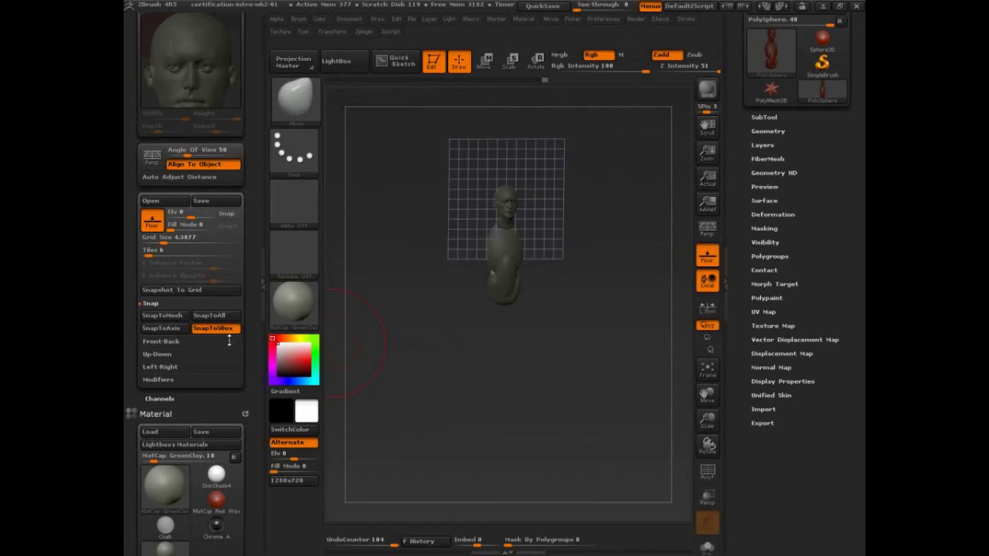
click(168, 318)
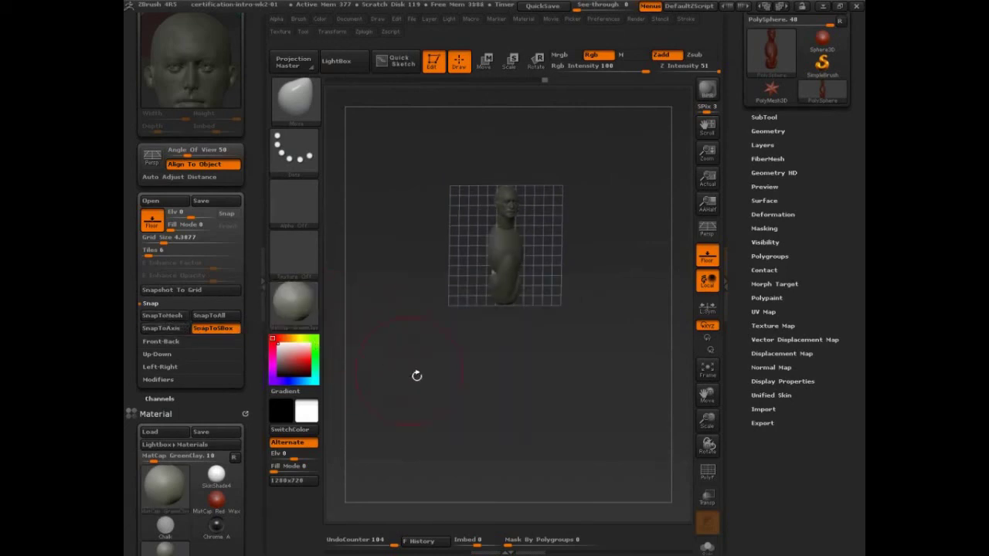
drag(417, 375, 400, 369)
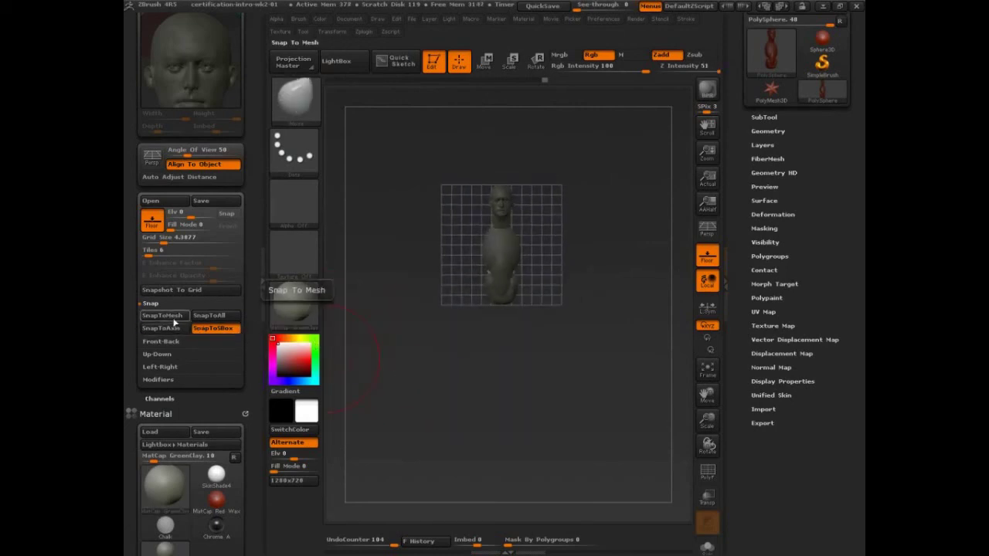
- Set the grid size to 13.5
drag(165, 241, 183, 241)
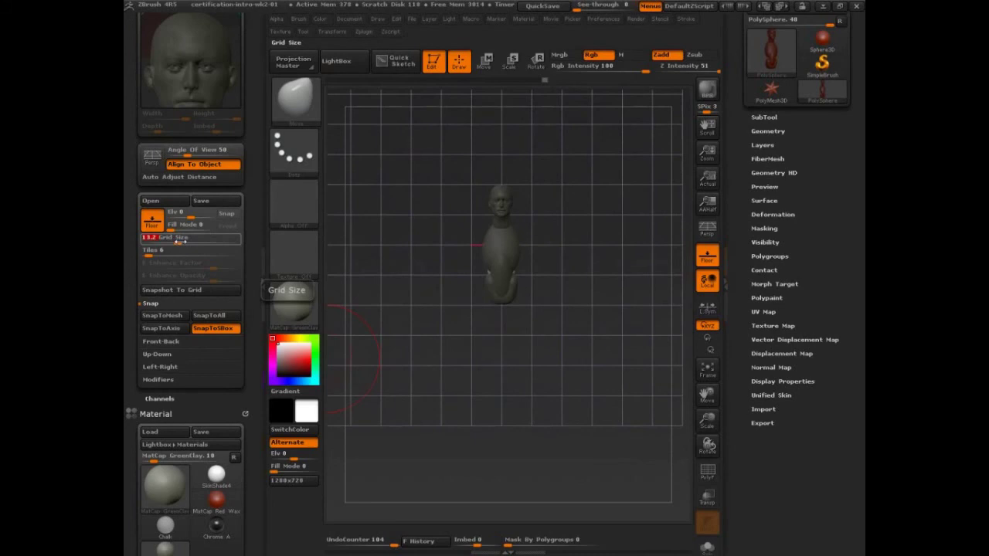
key(Return)
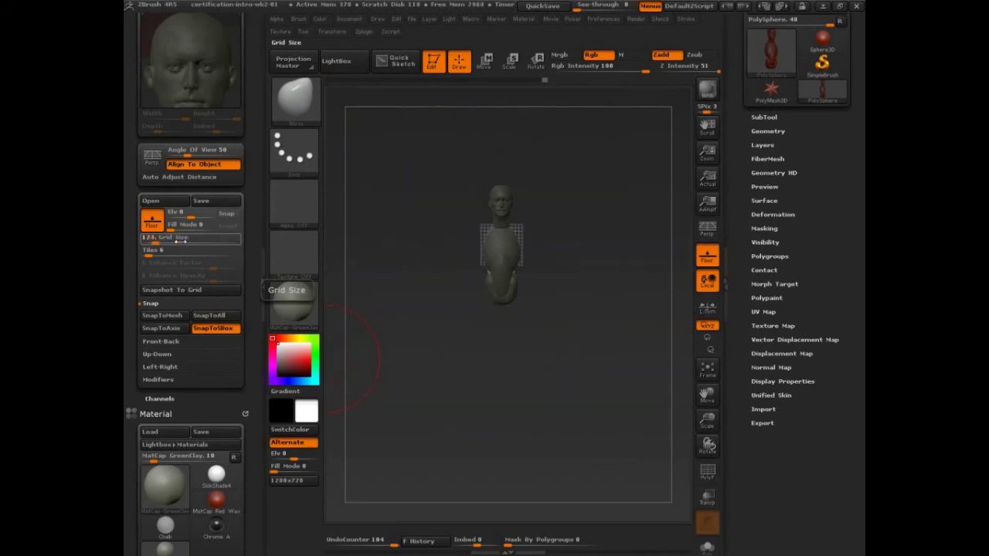
key(BackSpace)
key(BackSpace)
key(Return)
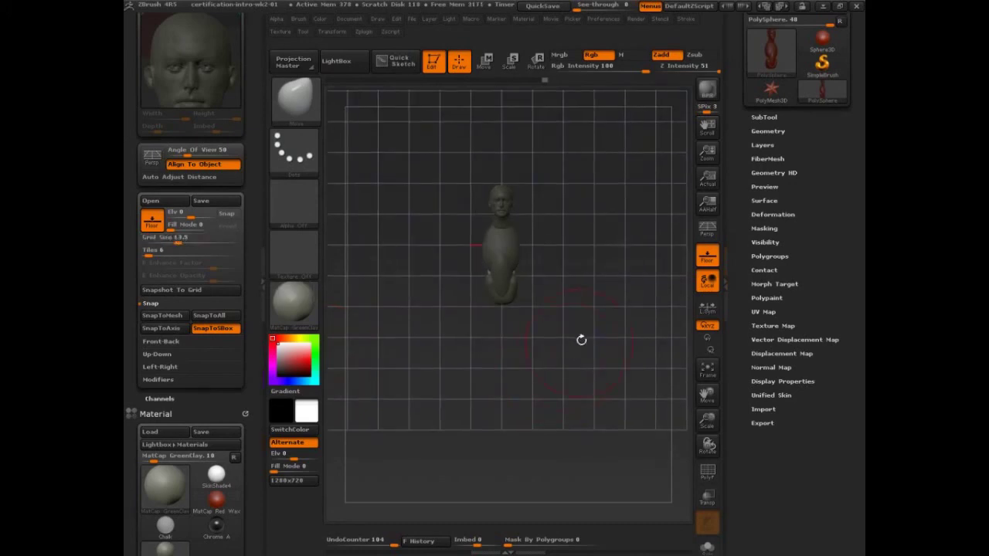
- Try nudging the figure's body upward with an enlarged Move brush, and undo it
alt+drag(581, 340, 553, 378)
ctrl+drag(546, 329, 567, 360)
key(s)
click(575, 333)
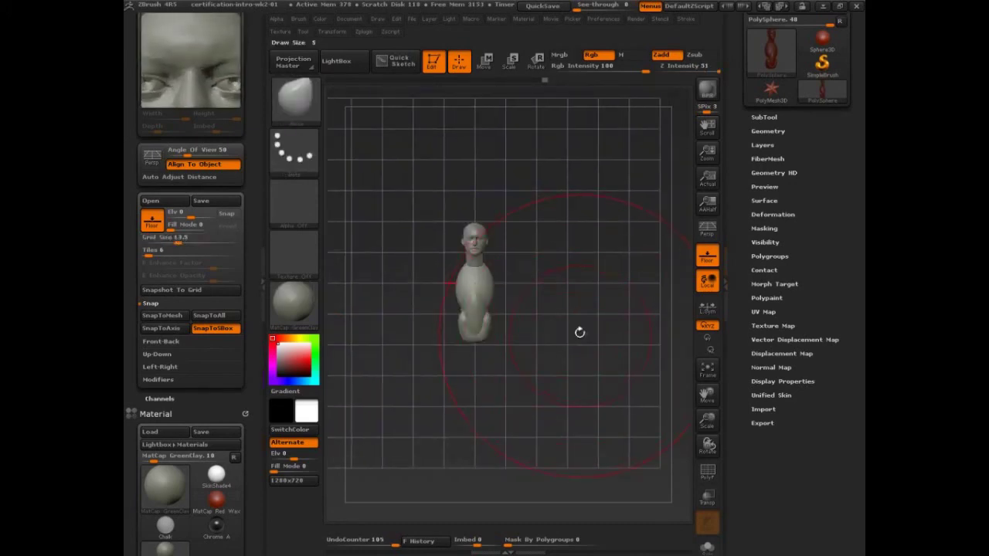
drag(481, 291, 482, 287)
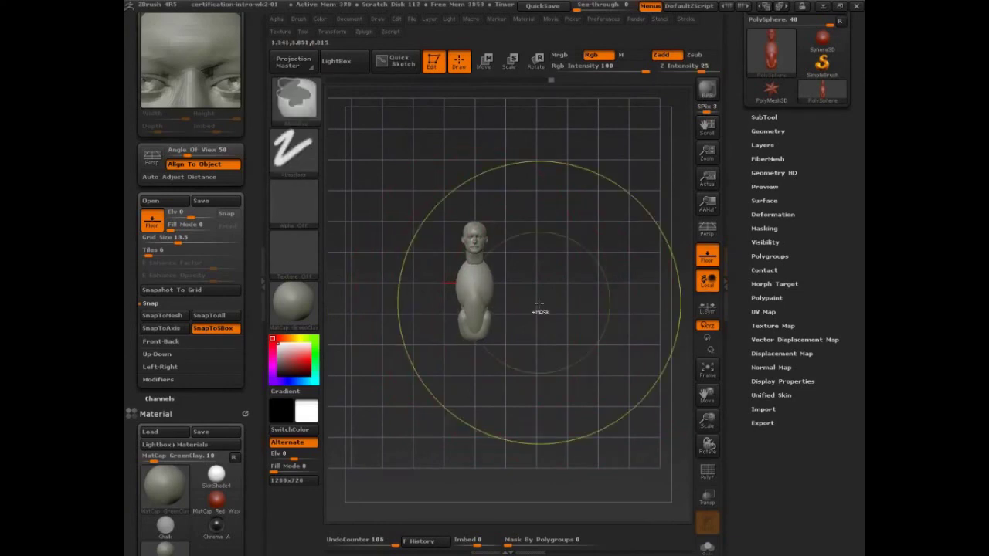
key(ctrl+z)
- Enlarge the Move brush and shift the figure slightly up so the top of its head meets the grid line
key(s)
click(592, 300)
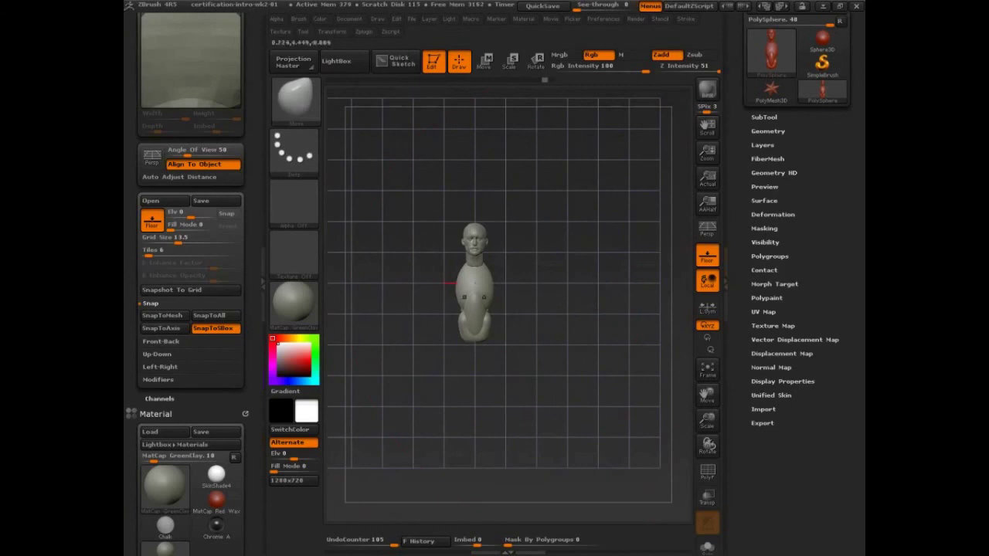
mouse_move(484, 295)
mouse_down()
mouse_move(484, 357)
mouse_move(518, 328)
mouse_move(502, 255)
mouse_move(494, 276)
mouse_move(500, 255)
mouse_move(507, 272)
mouse_move(498, 275)
mouse_up()
key(s)
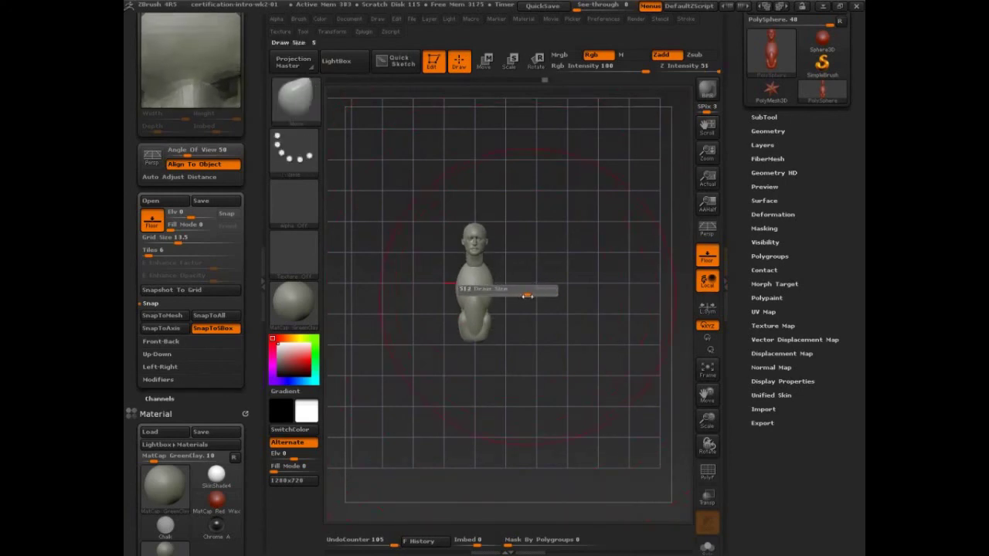
mouse_move(522, 295)
mouse_down()
mouse_move(501, 295)
mouse_move(511, 281)
mouse_up()
key(s)
key(s)
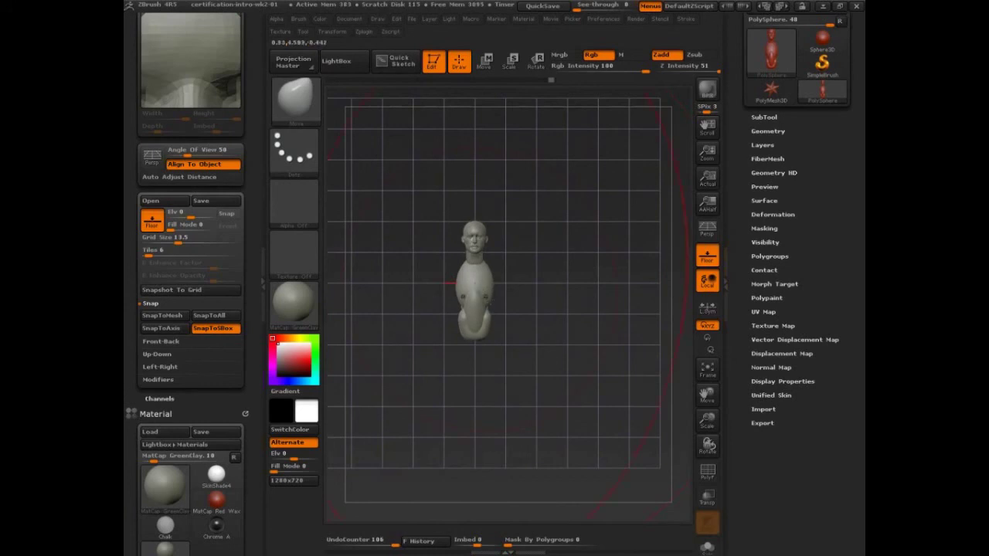
- Reduce the Move brush's draw size and pull the base of the pelvis down to the grid line below it
key(s)
mouse_move(544, 348)
alt+mouse_down()
mouse_move(552, 276)
mouse_move(545, 317)
alt+mouse_up()
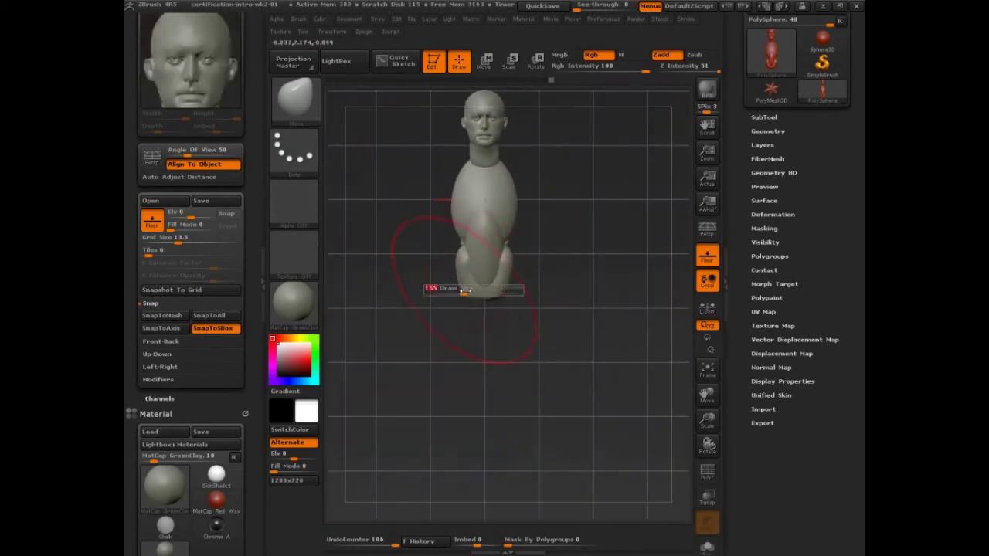
mouse_move(463, 292)
mouse_down()
mouse_move(465, 311)
mouse_move(456, 282)
mouse_up()
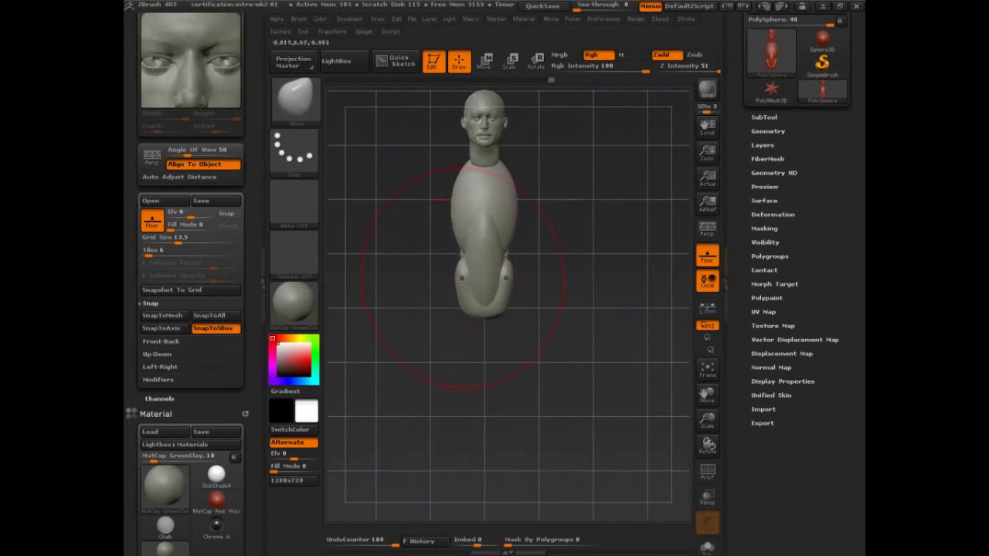
mouse_move(499, 317)
mouse_down()
mouse_move(503, 310)
mouse_move(474, 305)
mouse_up()
key(ctrl+shift)
drag(490, 307, 497, 302)
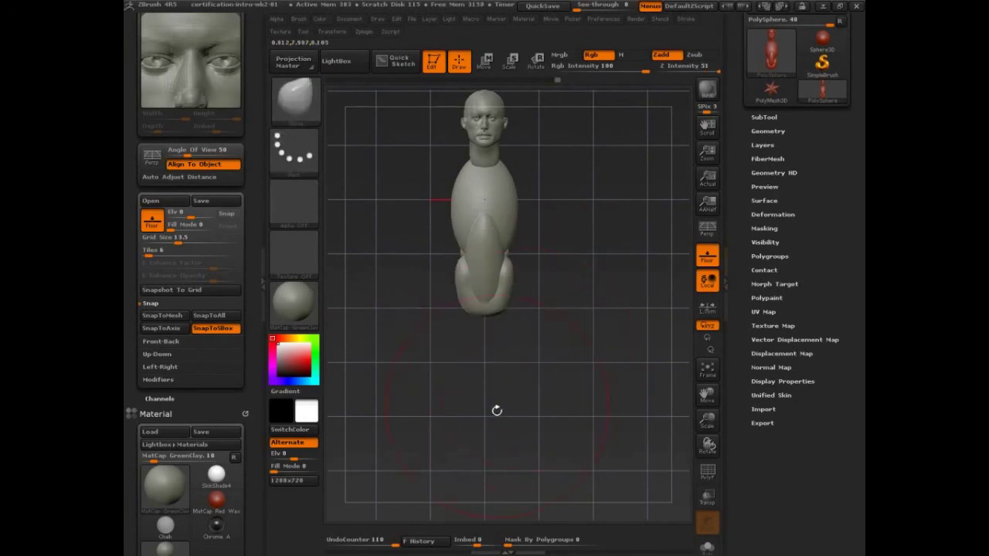